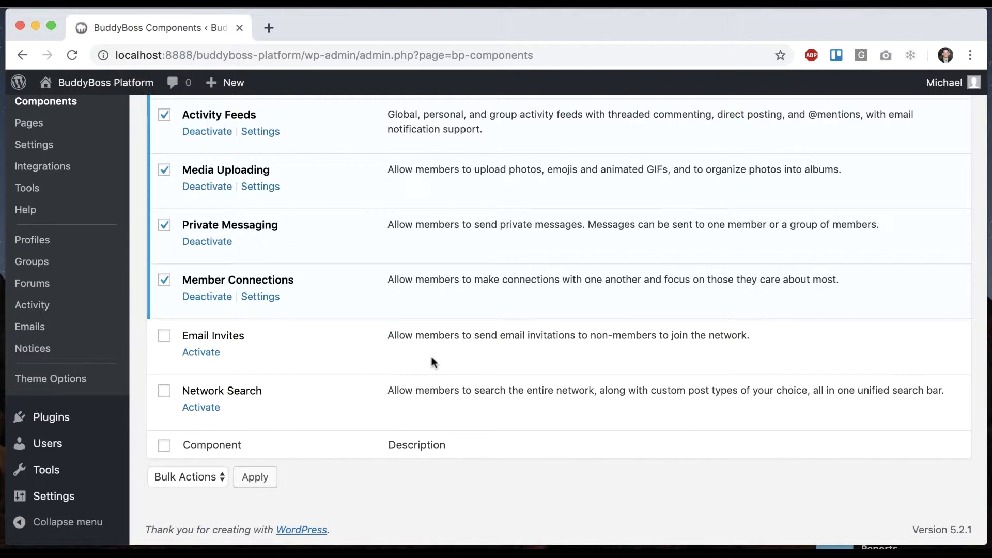
Step: Activate the Email Invites component on the BuddyBoss Components page
left_click(200, 352)
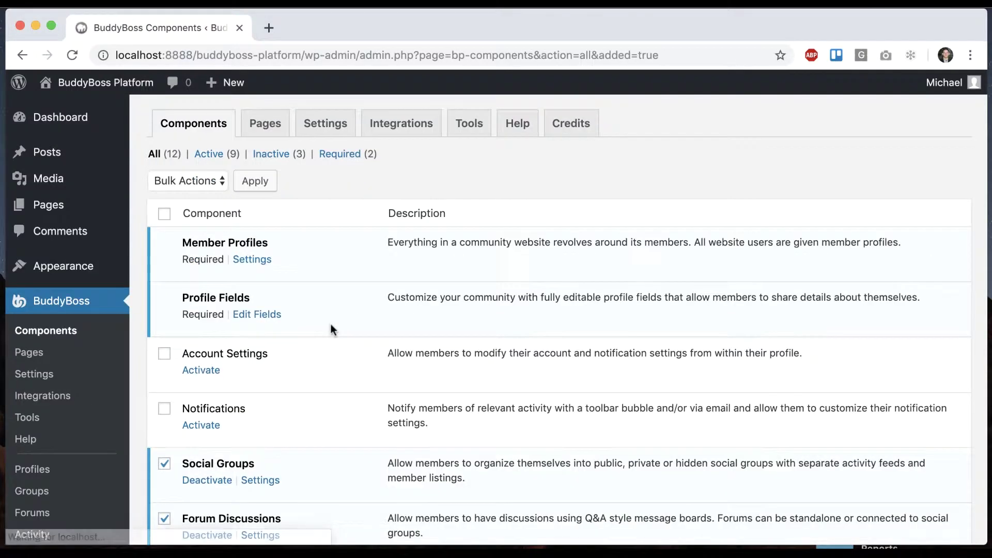
scroll(329, 329, "down", 10)
Step: Open Email Invites Settings and review its profile-type invite options
left_click(253, 353)
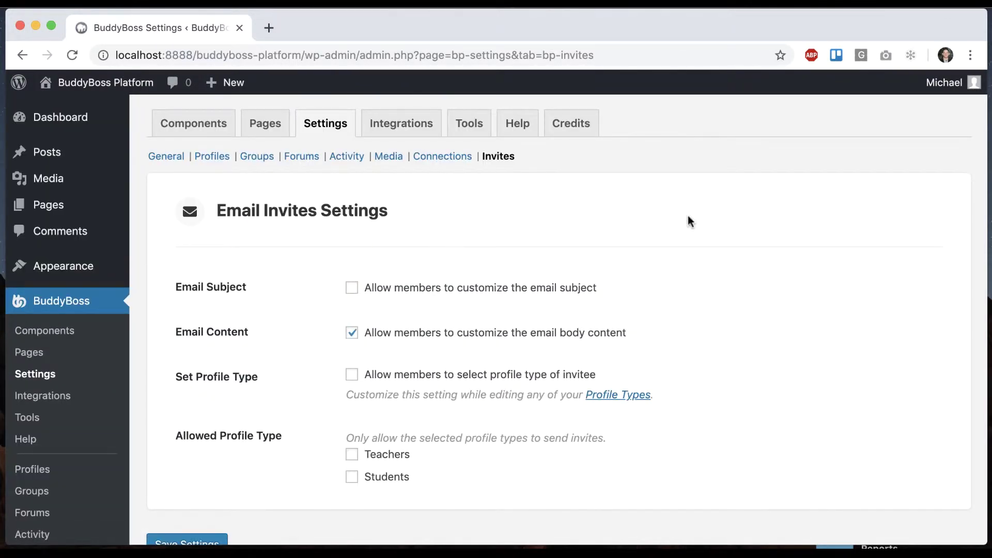
scroll(690, 248, "down", 1)
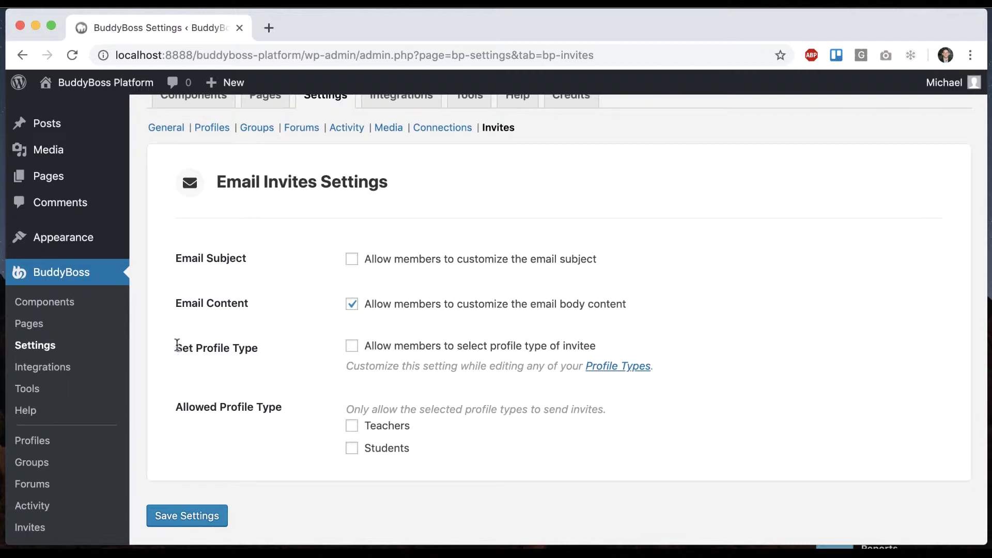
left_click_drag(177, 345, 410, 456)
left_click(465, 461)
Step: Turn off Profile Types in the Profiles settings and save
left_click(219, 129, "super")
left_click(306, 29)
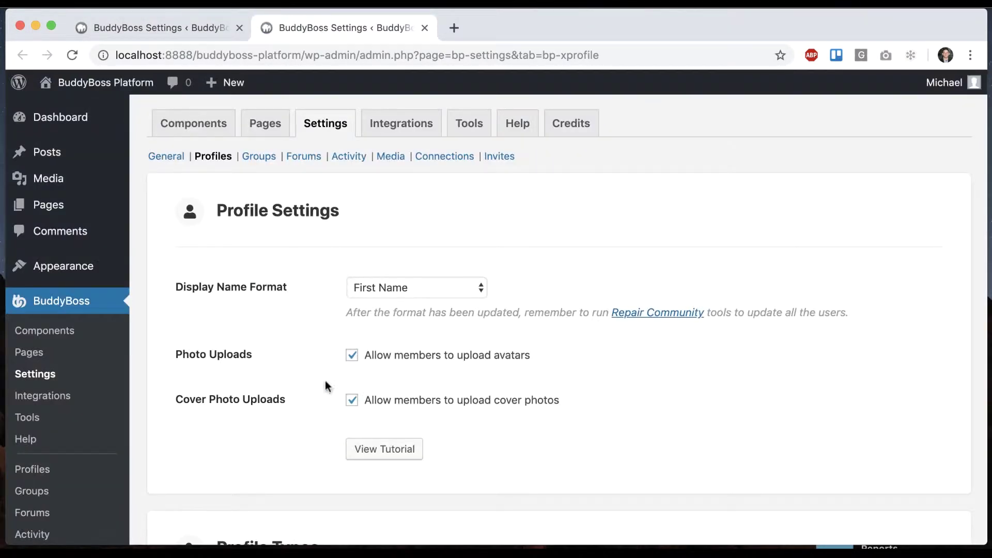
scroll(325, 380, "down", 6)
left_click(351, 329)
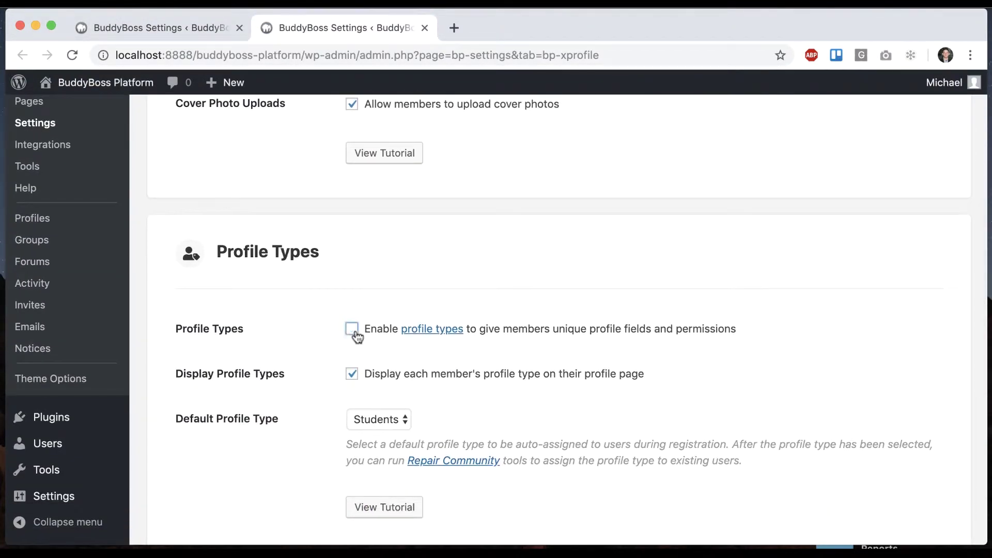
scroll(351, 336, "down", 6)
left_click(187, 464)
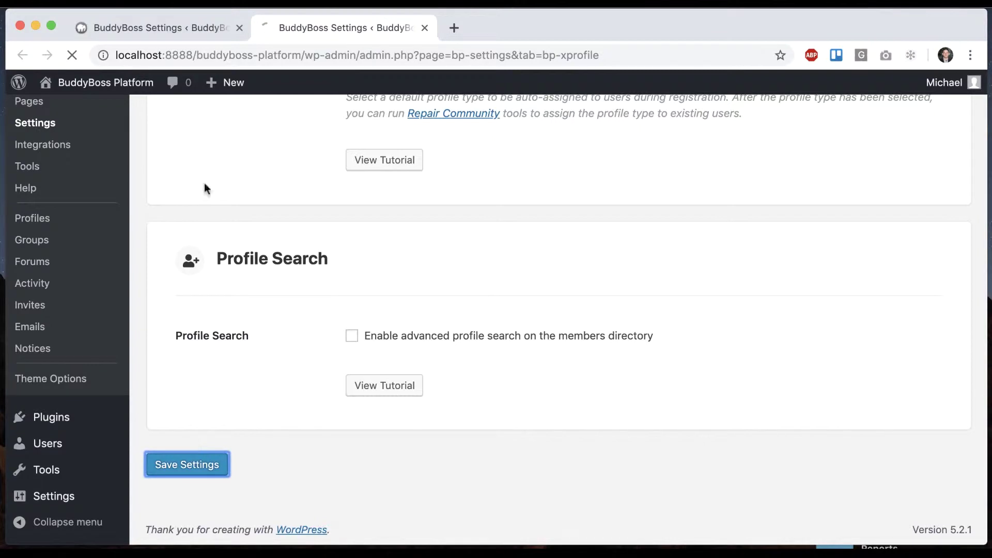
left_click(205, 30)
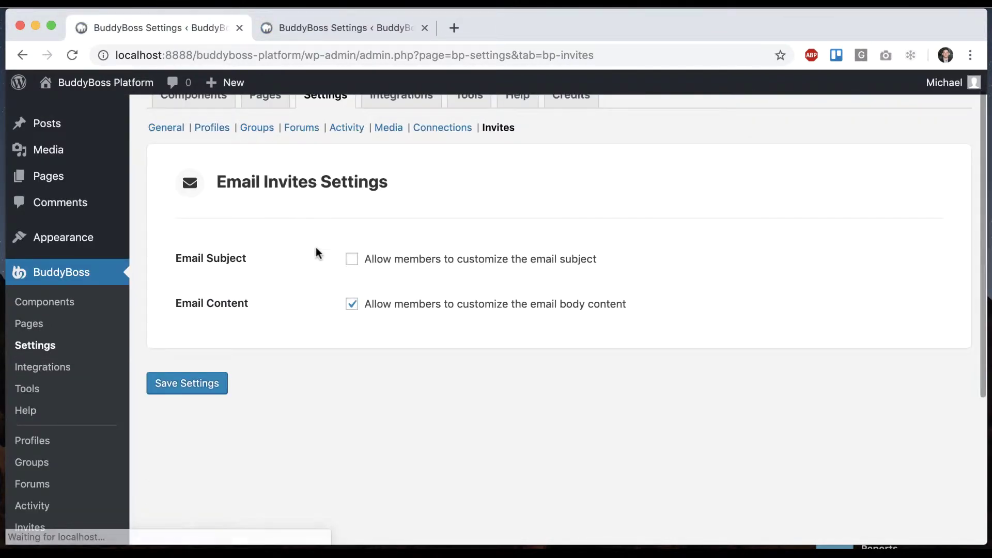
Step: Turn Profile Types back on, save, and reload the Email Invites settings
left_click(328, 25)
scroll(310, 382, "down", 5)
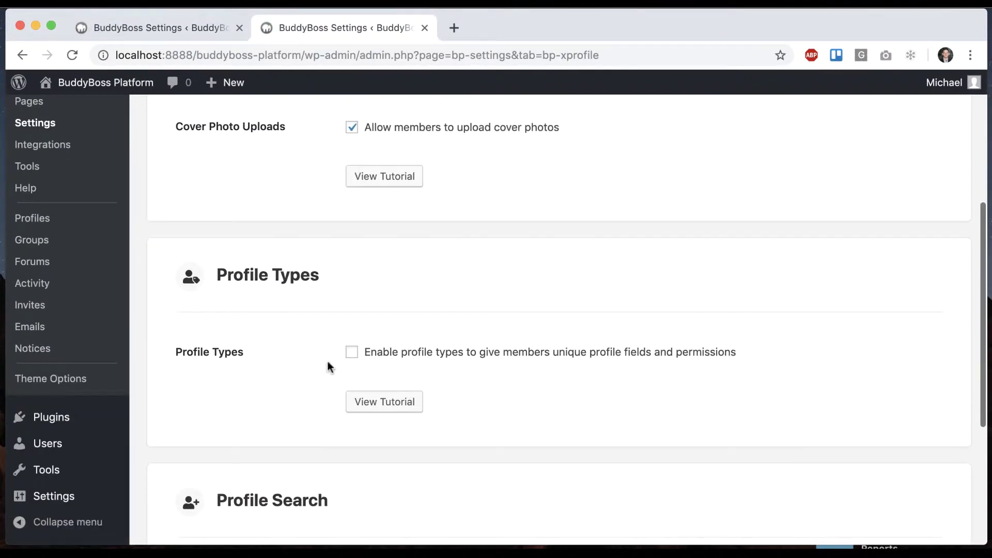
left_click(351, 352)
scroll(301, 383, "down", 5)
left_click(166, 464)
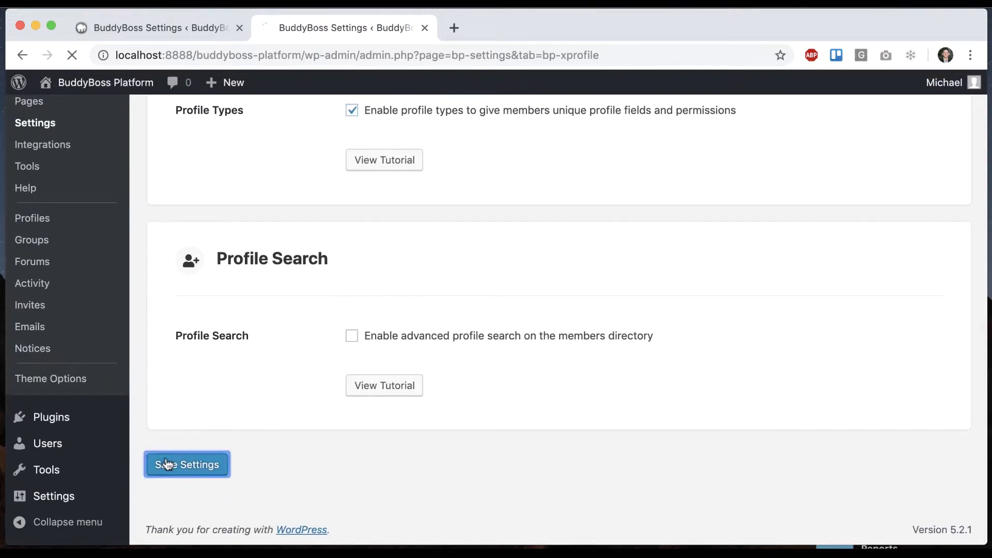
key("super+w")
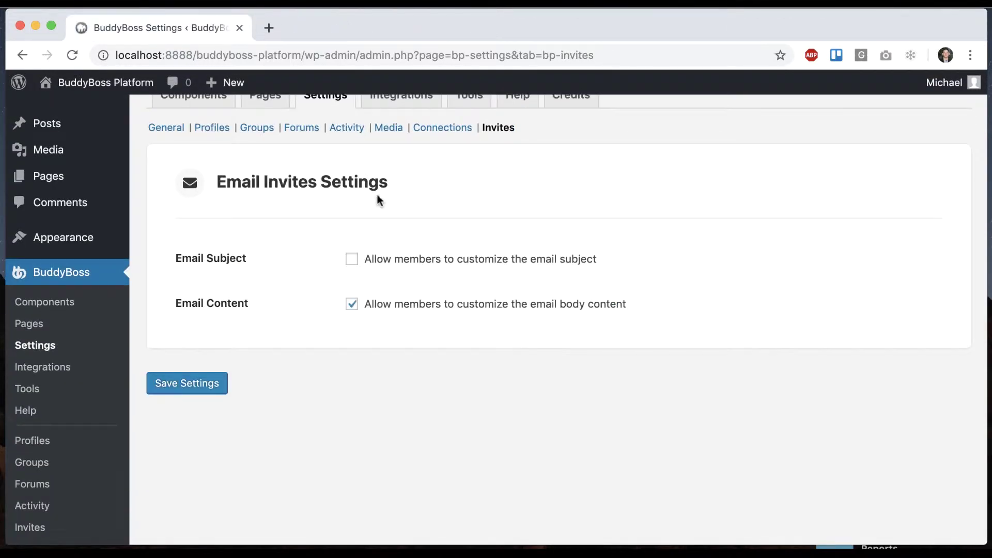
key("super+r")
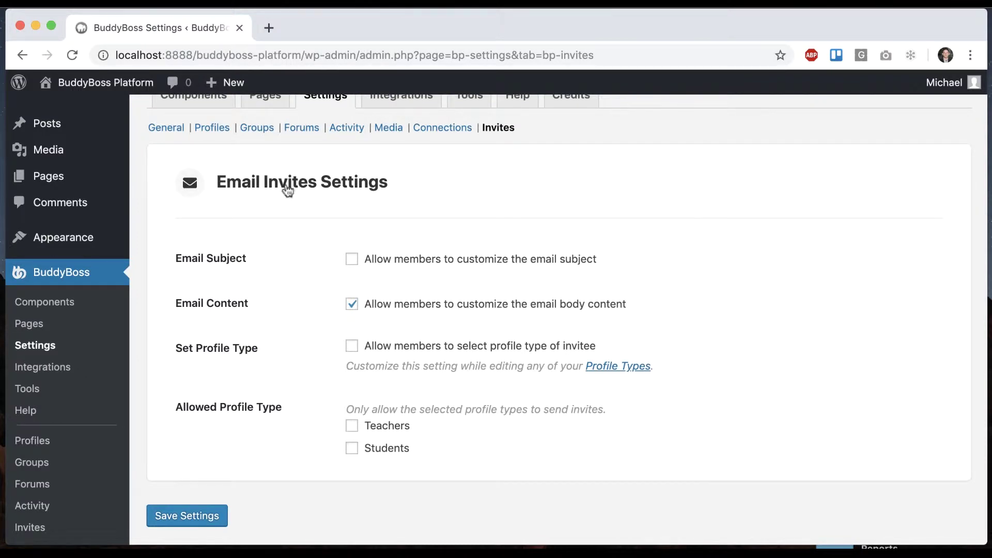
Step: Open the member-facing Send Invites page from the account menu in a new tab
mouse_move(960, 84)
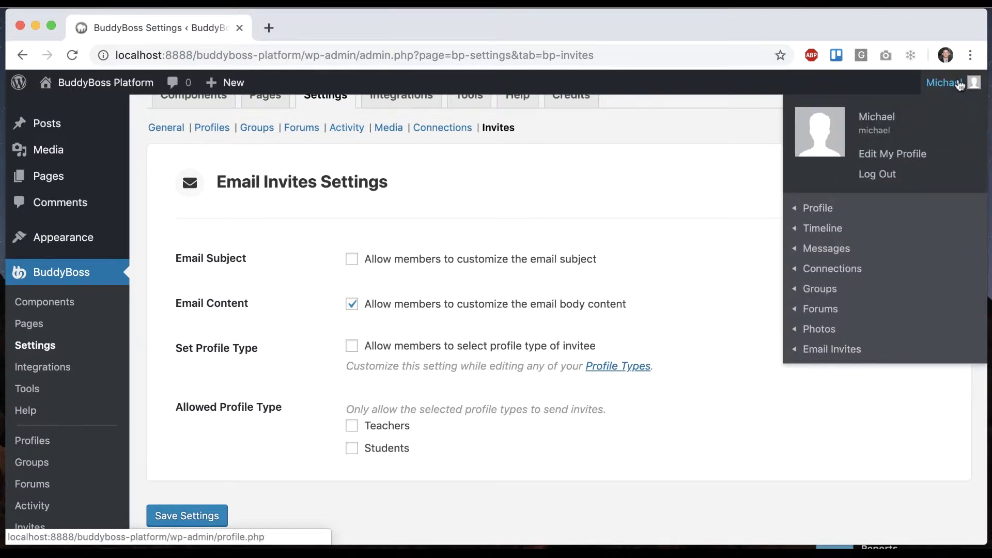
mouse_move(820, 350)
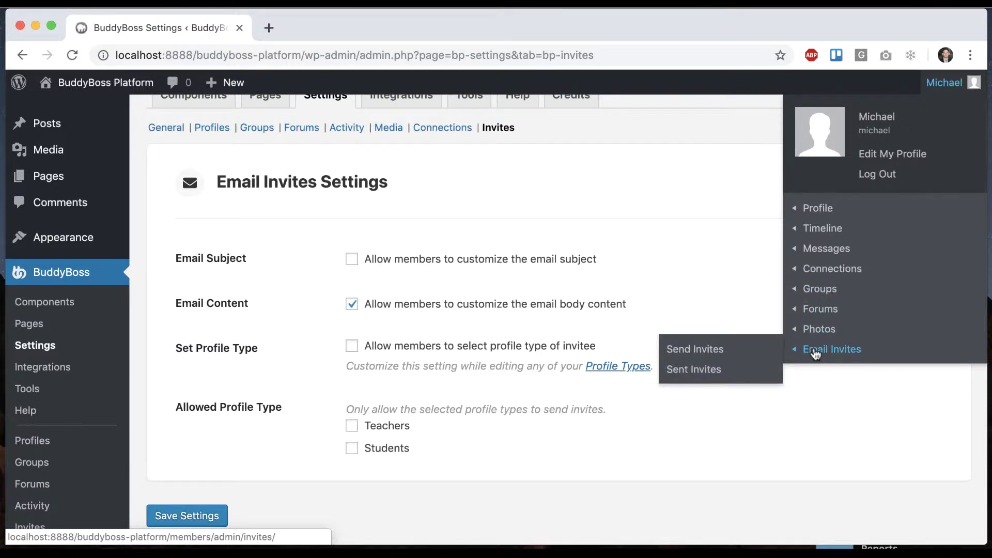
left_click(746, 349, "super")
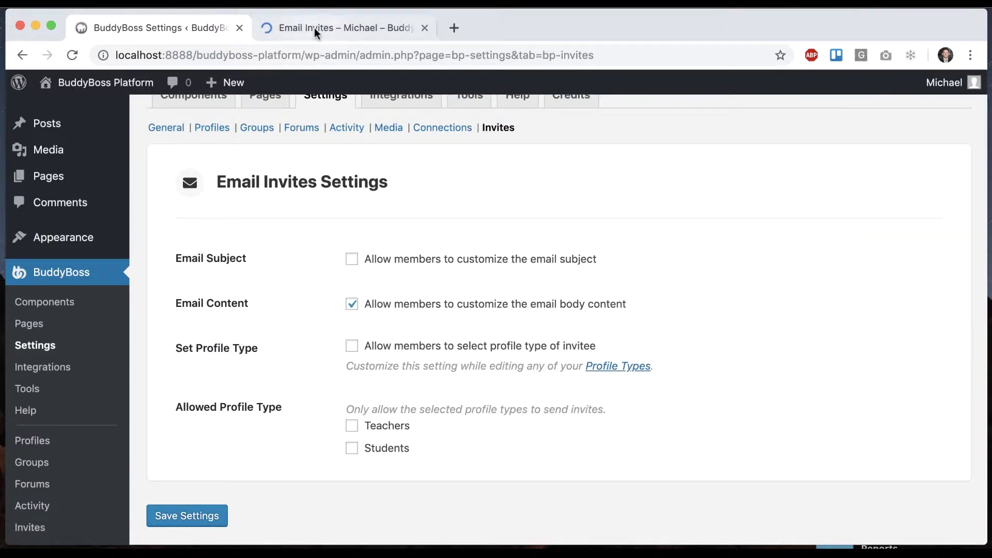
left_click(314, 28)
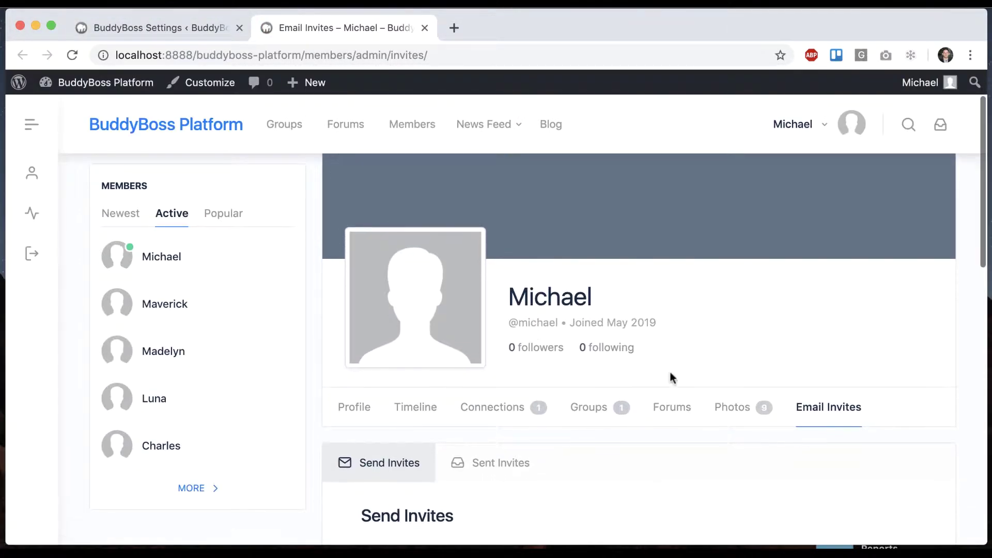
scroll(670, 372, "down", 5)
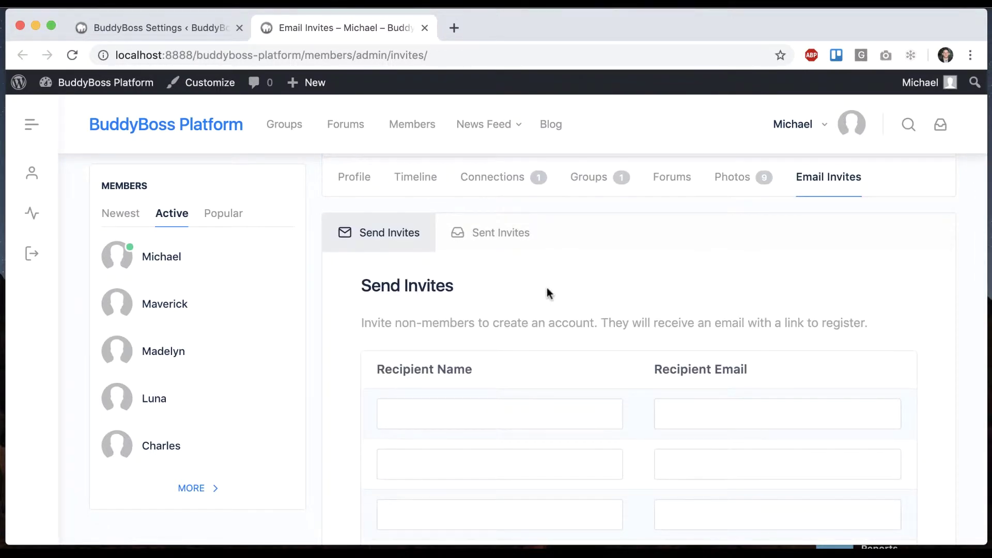
scroll(549, 293, "down", 3)
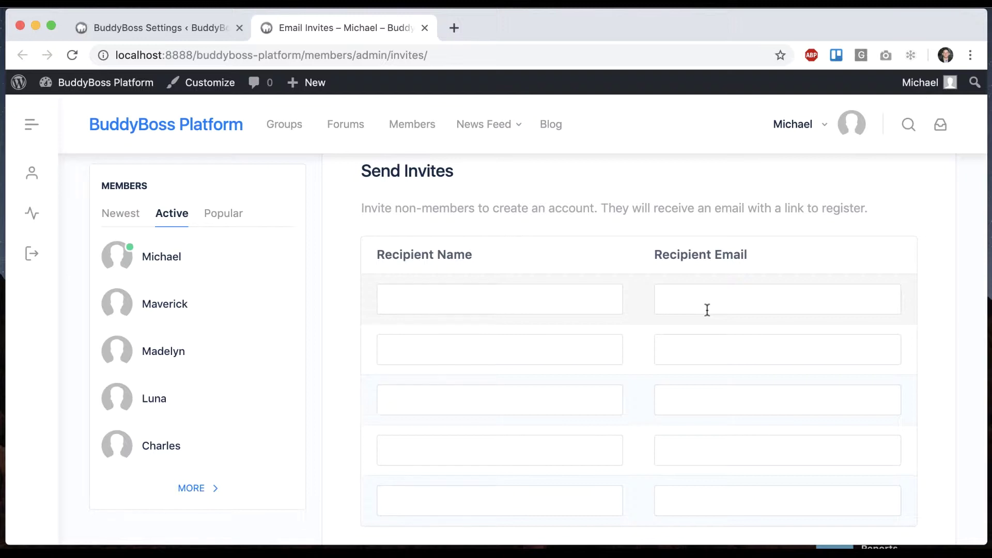
scroll(707, 310, "down", 2)
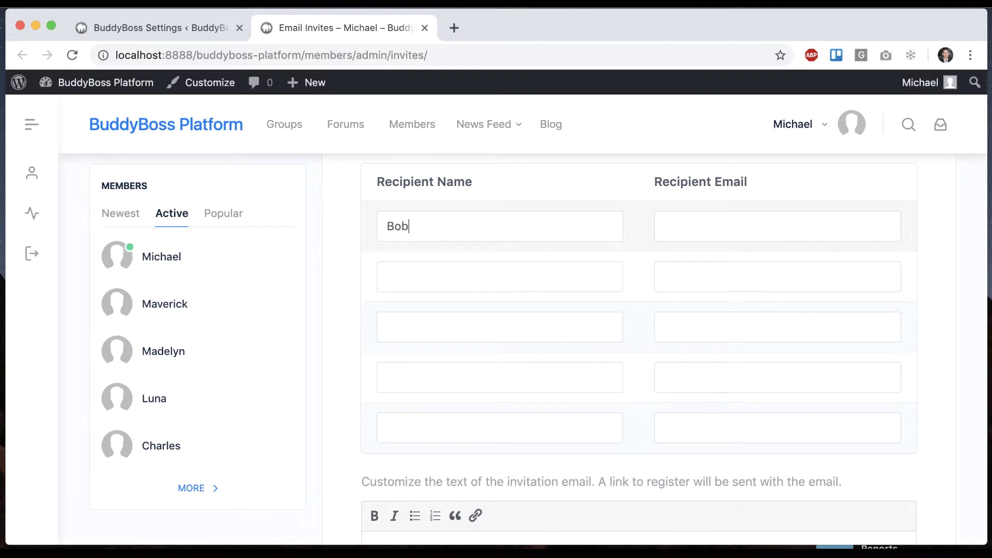
Step: Enter the recipient's email address and send the invitation with the default message
left_click(731, 228)
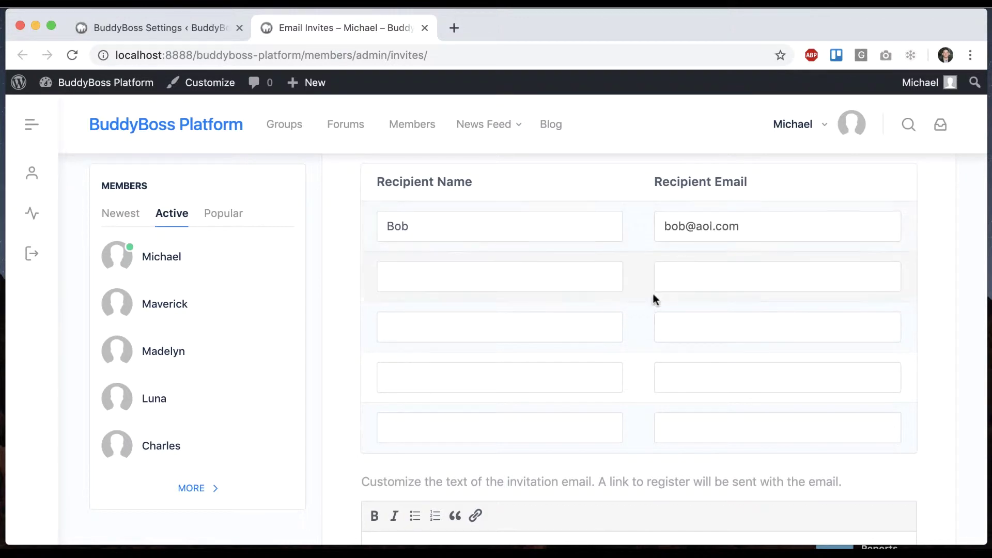
scroll(653, 295, "down", 4)
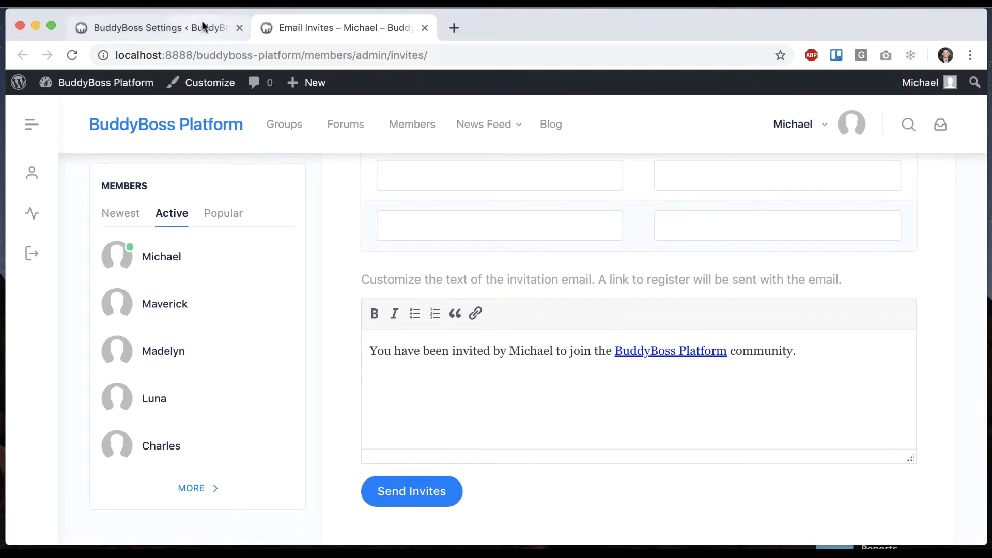
double_click(522, 351)
left_click(711, 351)
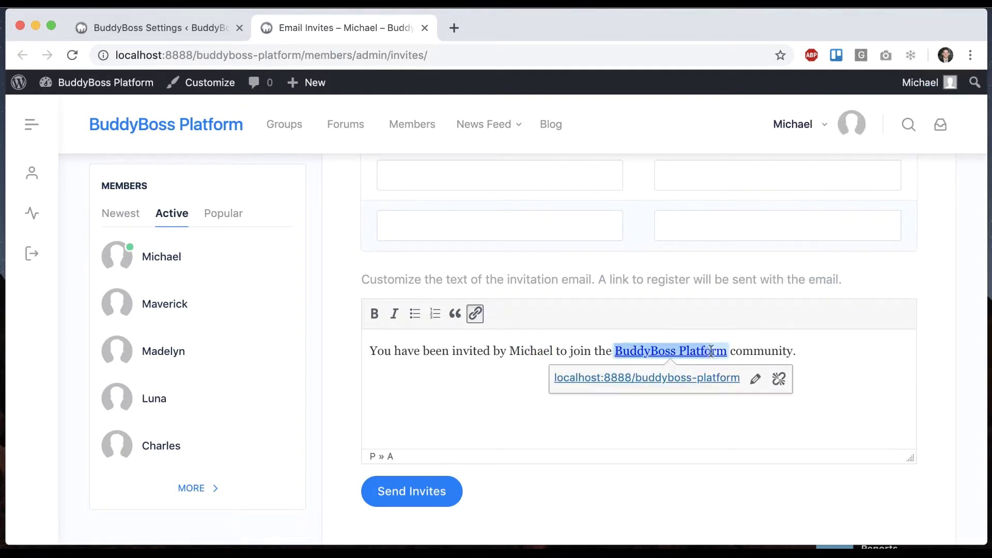
left_click(530, 352)
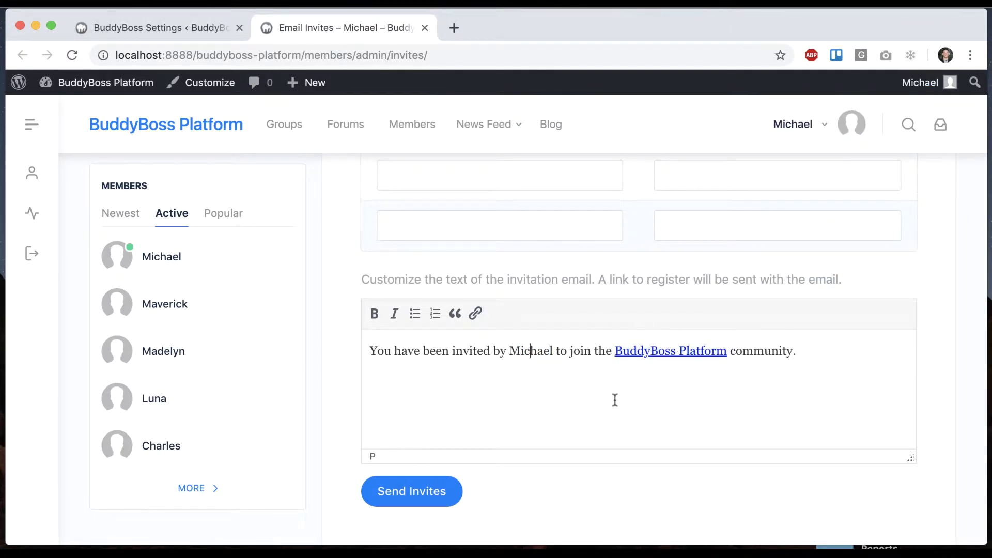
left_click(413, 493)
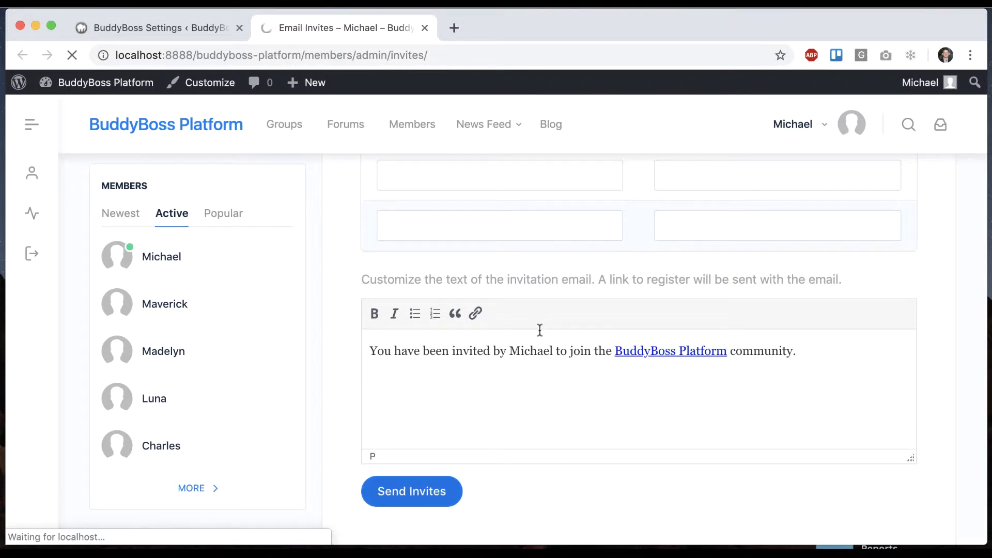
Step: Scroll to the success notice and the new invite row under Sent Invites
scroll(633, 268, "down", 5)
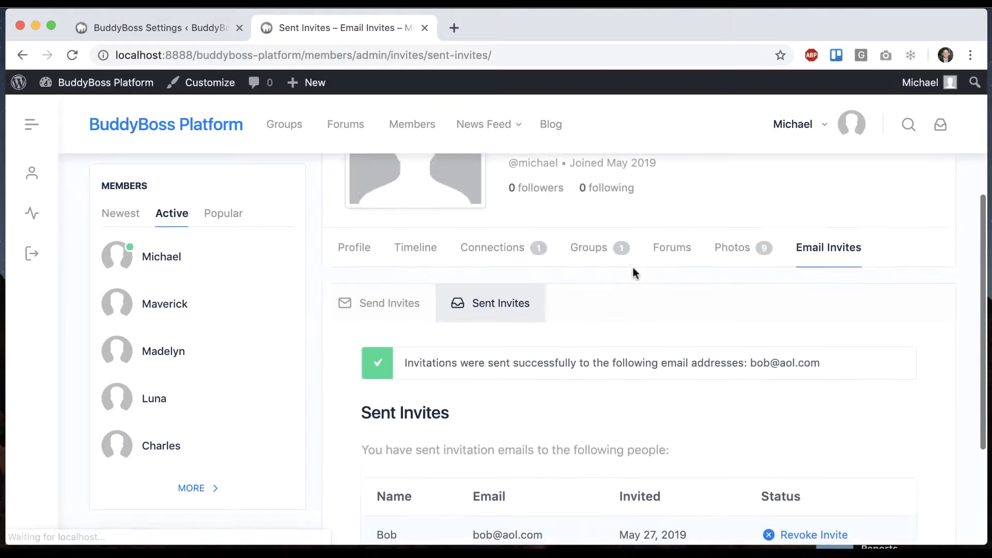
scroll(618, 350, "down", 1)
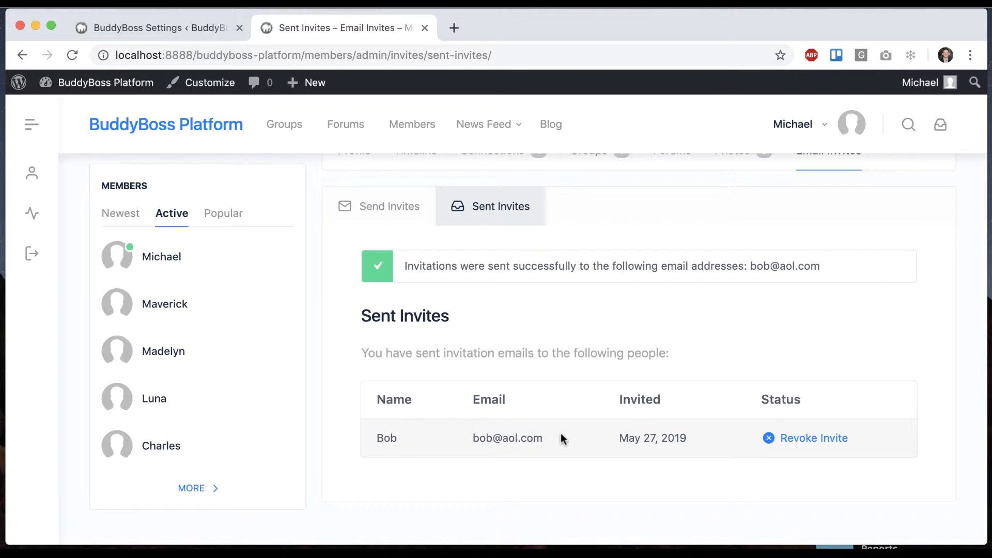
Step: Open the admin Invites list and cancel revoking the pending invitation
left_click(159, 27)
scroll(146, 241, "down", 2)
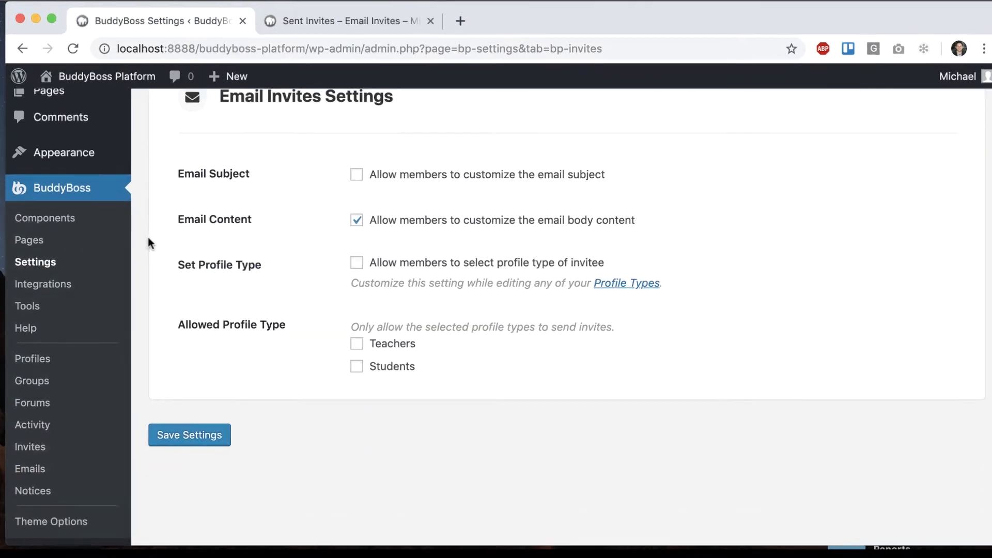
left_click(30, 446)
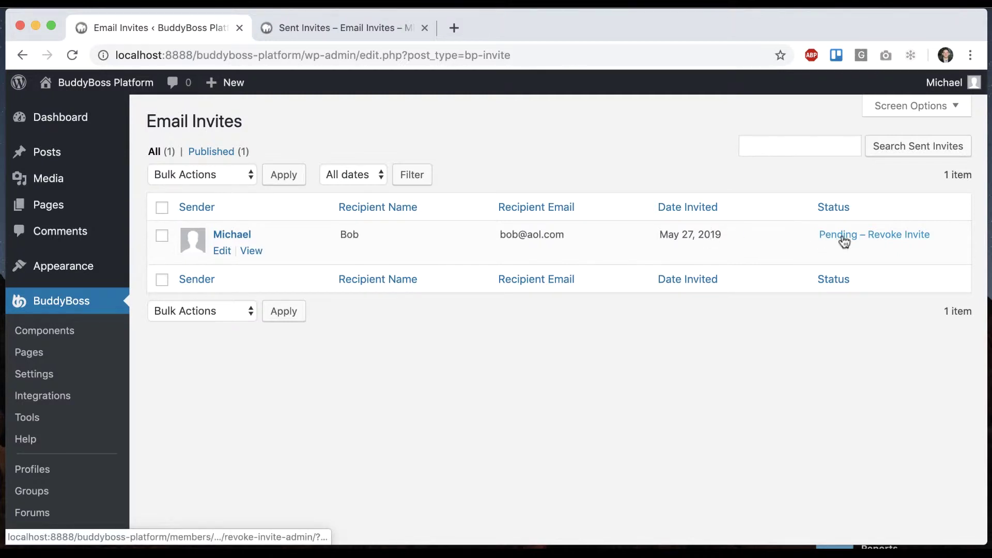
left_click(883, 239)
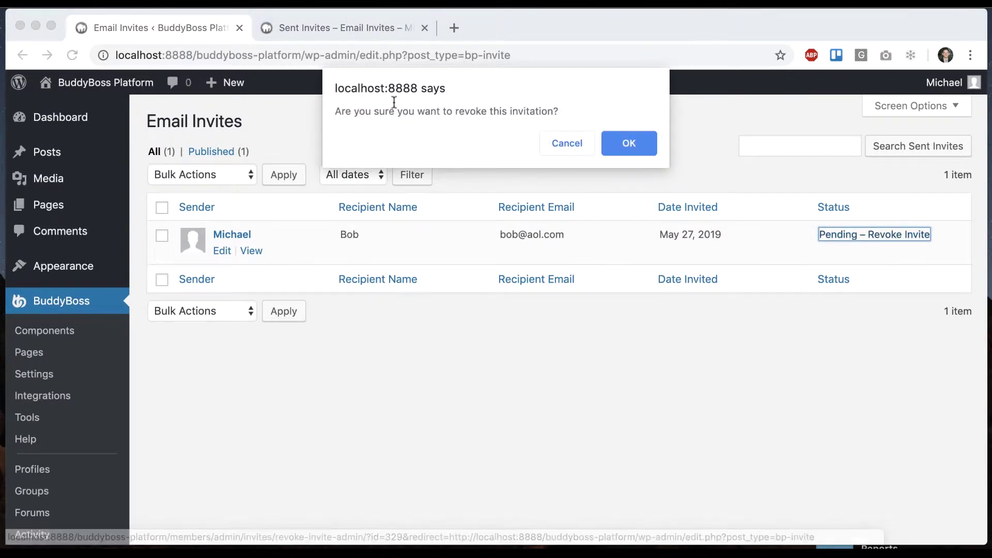
left_click(579, 150)
Step: Check the front-end Sent Invites page, then return to the admin invites list
left_click(332, 28)
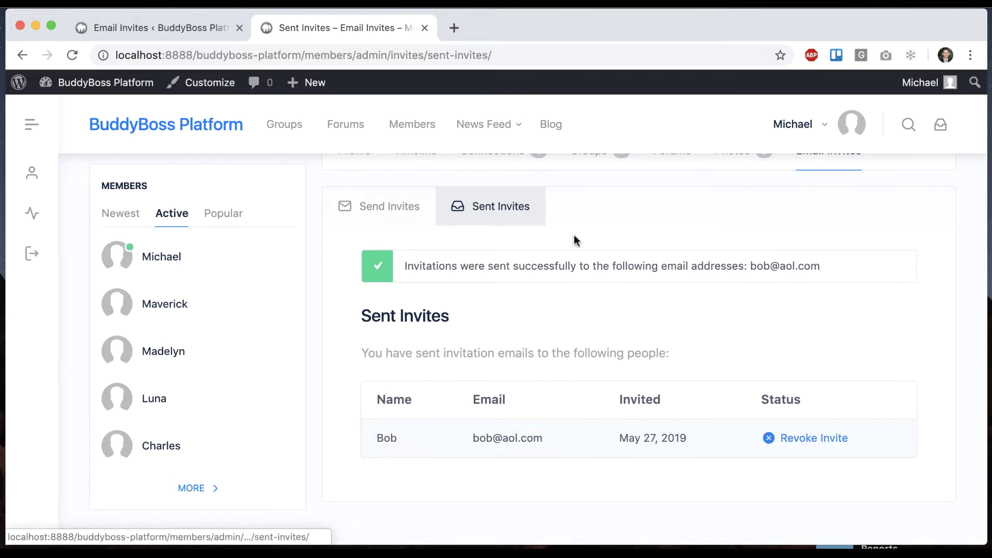
left_click(193, 21)
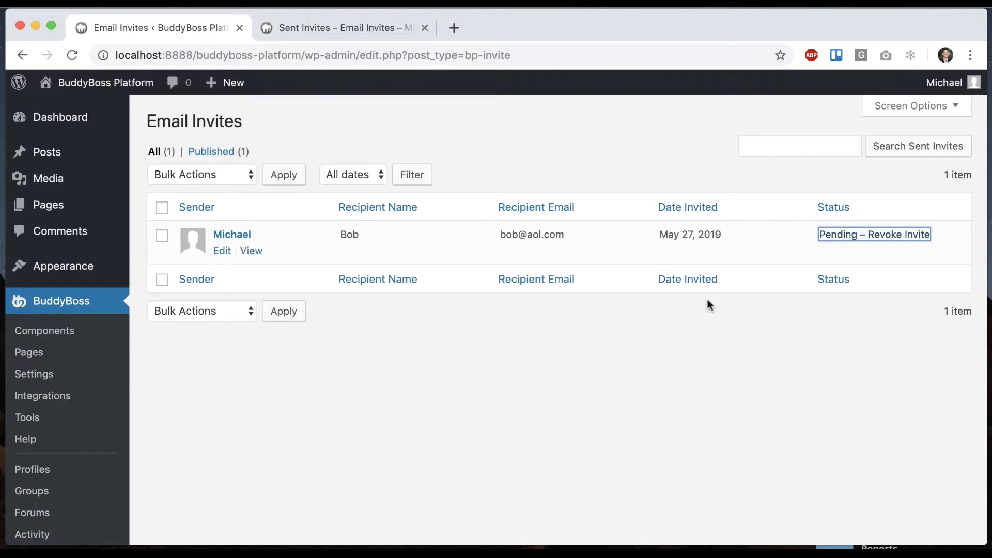
left_click(847, 256)
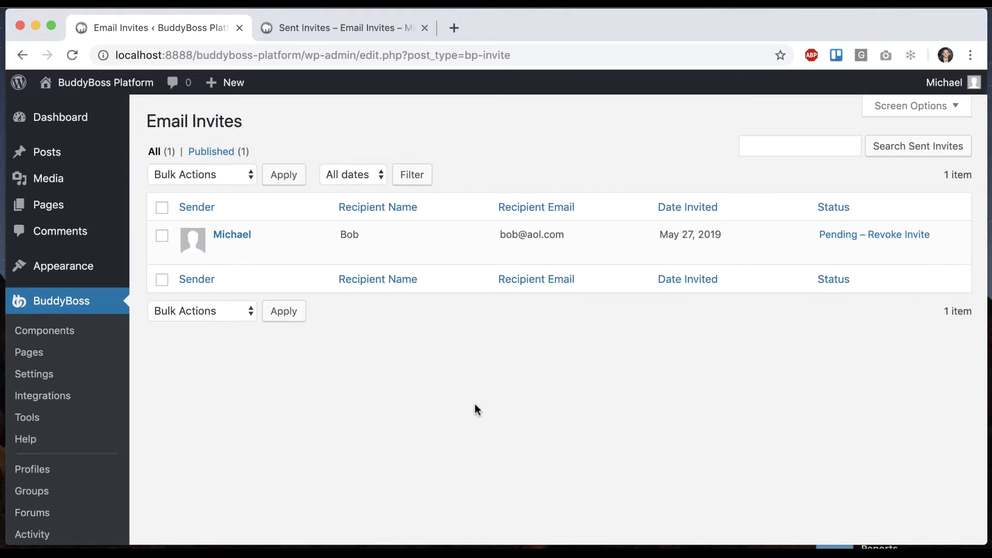
scroll(476, 404, "down", 5)
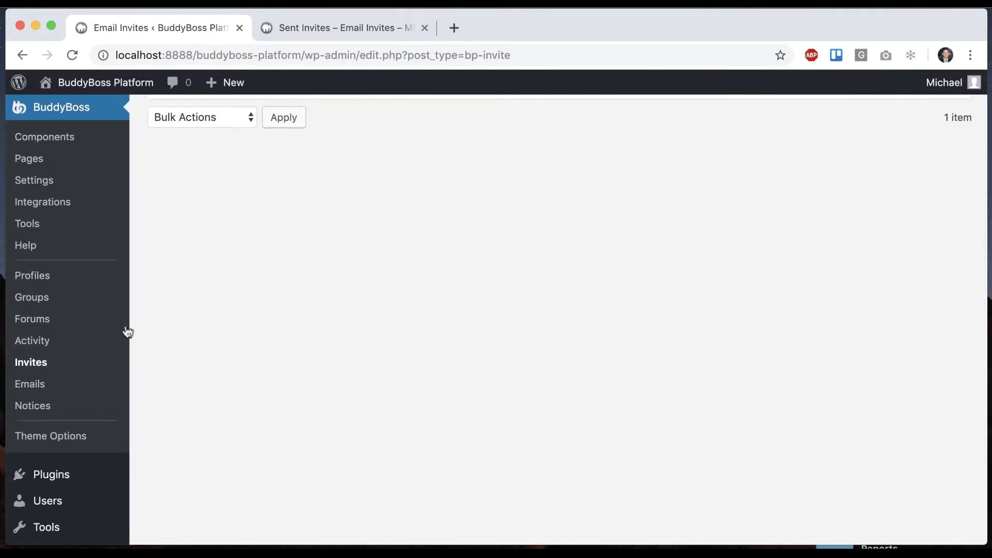
scroll(58, 314, "up", 5)
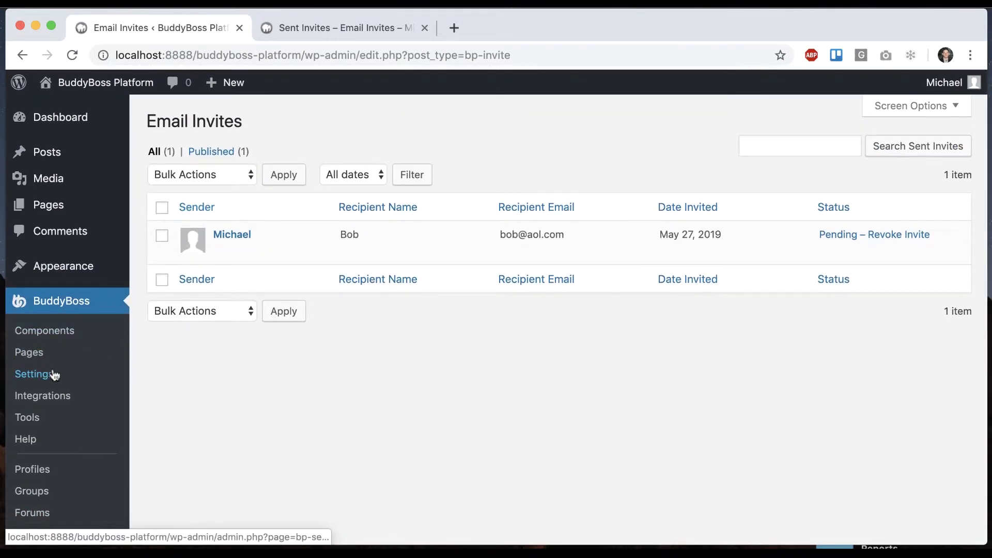
Step: Tick 'Allow members to customize the email subject' in Invites settings and save
left_click(55, 374)
left_click(509, 157)
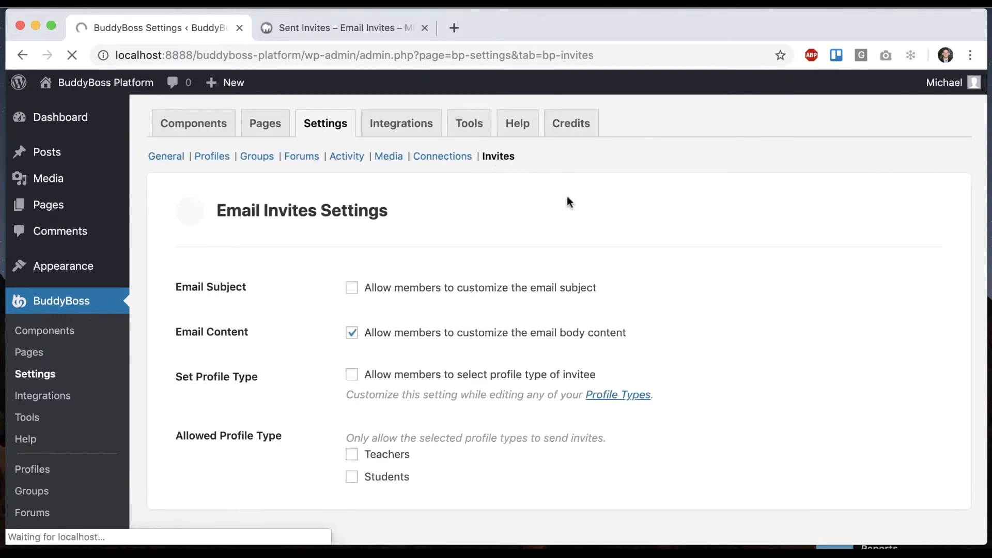
scroll(526, 239, "down", 2)
left_click(352, 223)
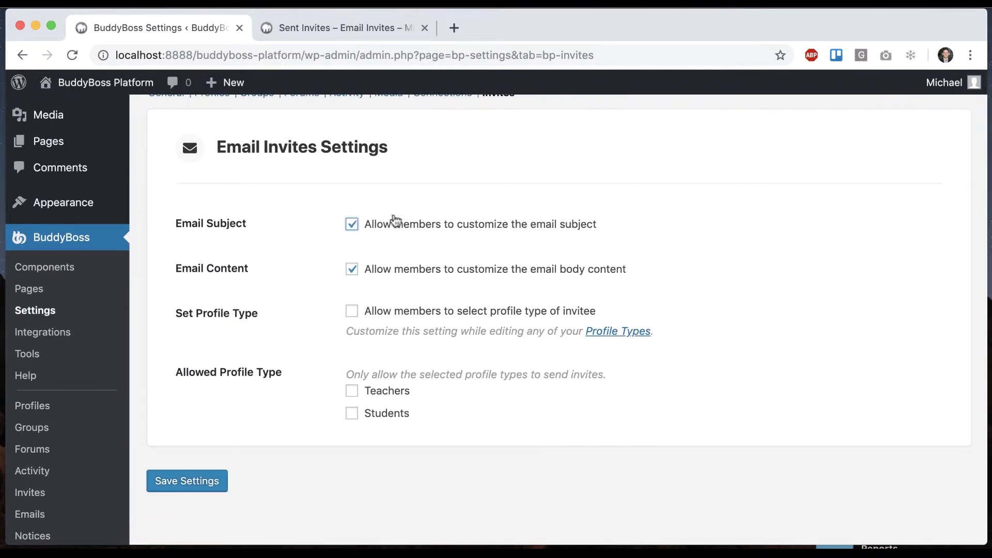
left_click(178, 478)
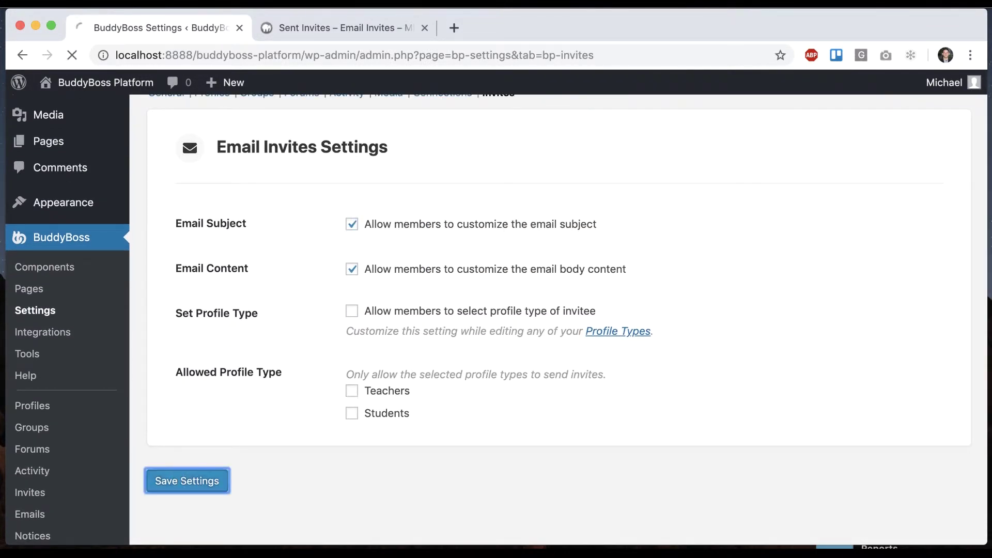
Step: Open the front-end Send Invites form to see the editable subject field
left_click(348, 29)
left_click(388, 207)
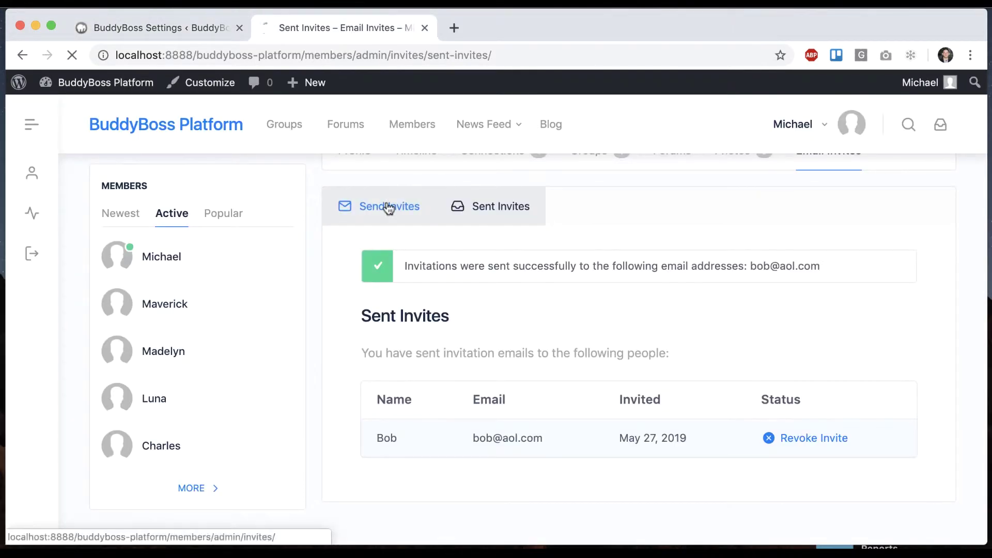
scroll(628, 279, "down", 10)
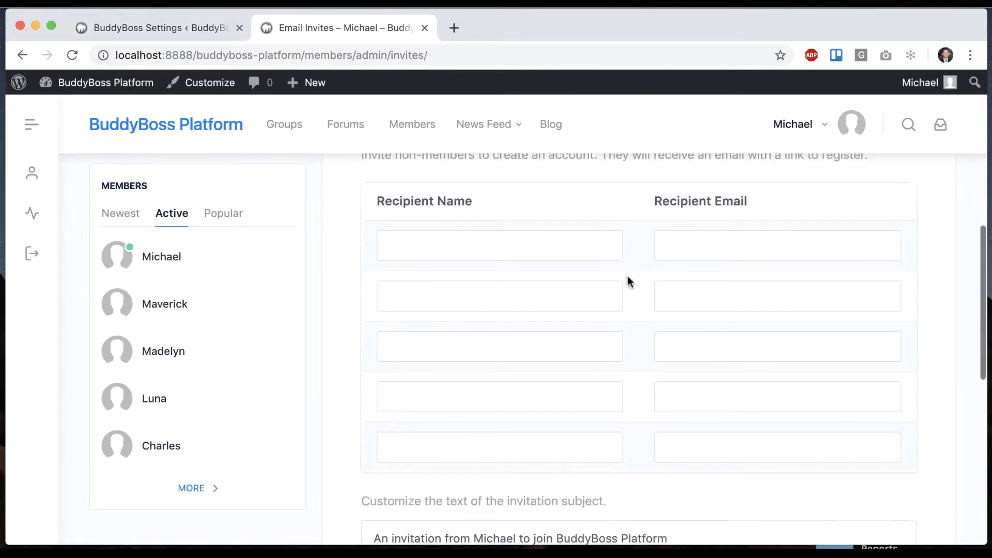
scroll(629, 281, "down", 8)
Step: Review the editable subject and body text on the Send Invites form
left_click_drag(372, 208, 616, 212)
left_click_drag(408, 387, 514, 409)
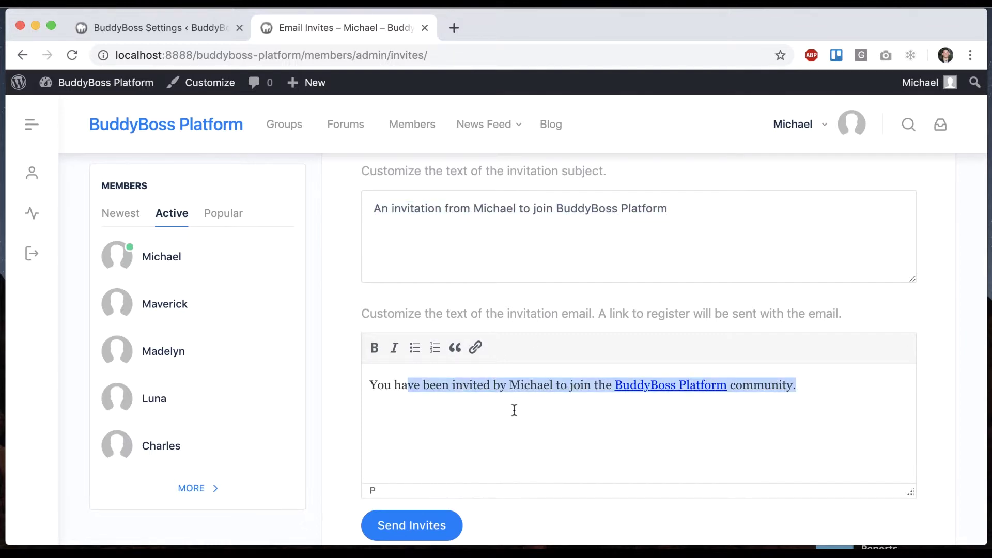
left_click(514, 409)
Step: Untick email subject and email content customization in Invites settings and save
left_click(208, 29)
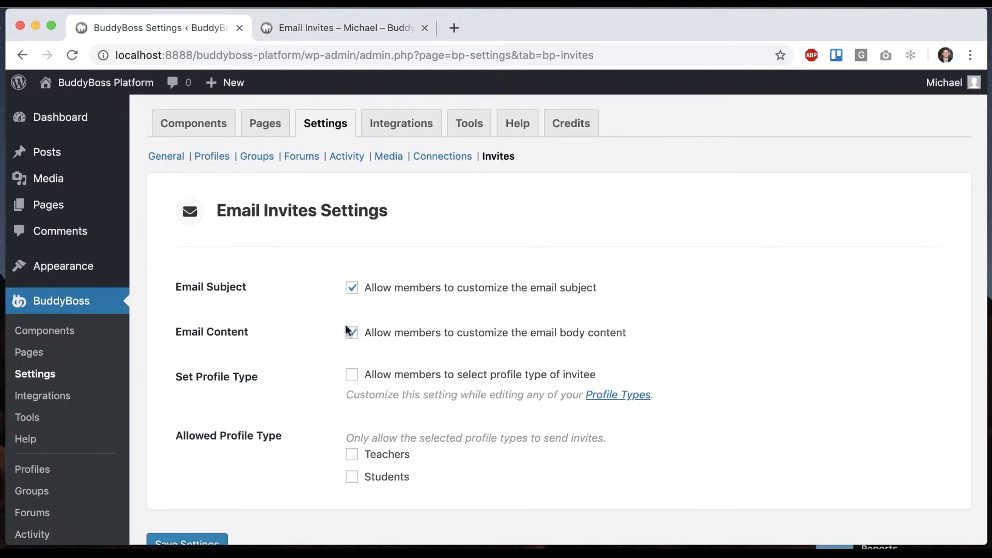
left_click(351, 288)
left_click(352, 332)
scroll(349, 333, "down", 3)
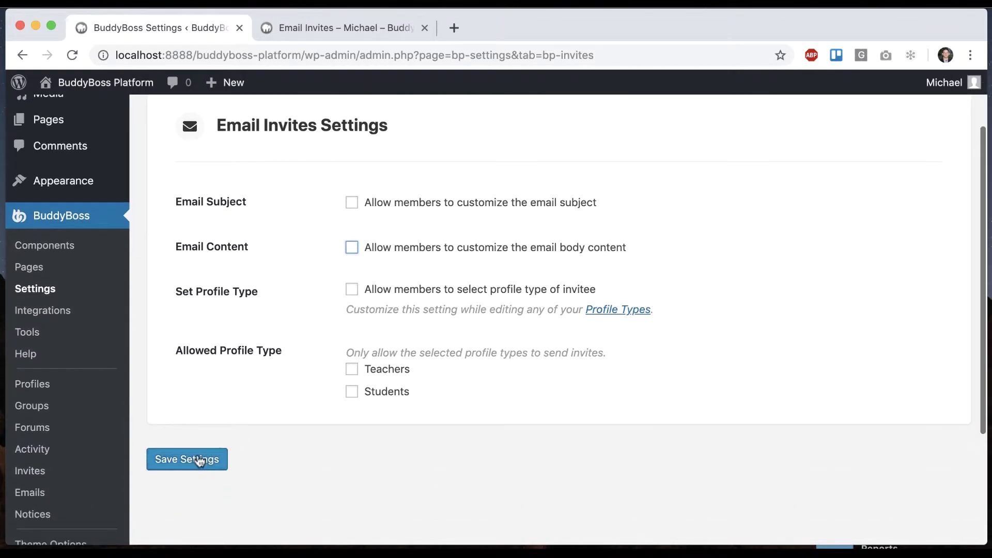
left_click(199, 459)
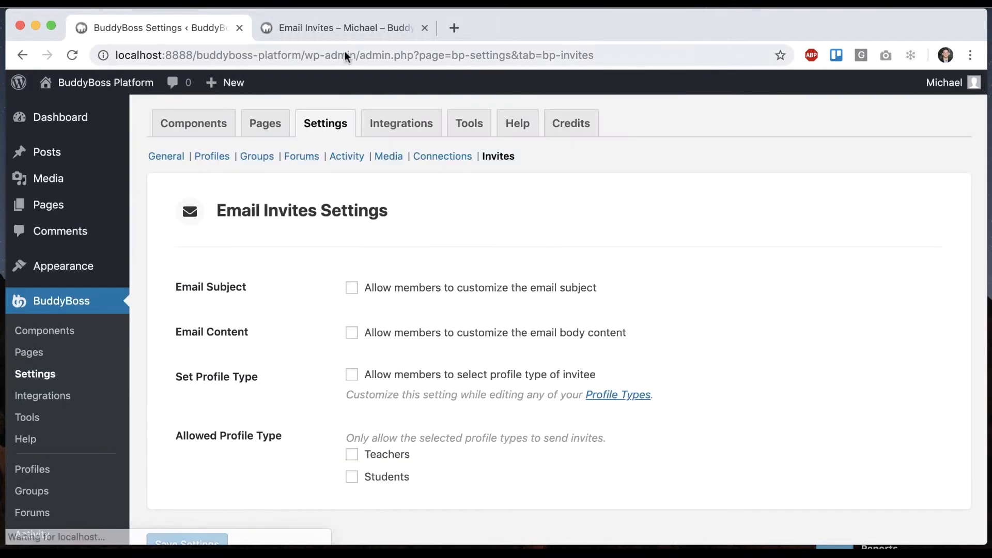
Step: Reload the front-end Email Invites page to confirm only recipient fields remain
left_click(345, 36)
key("super+r")
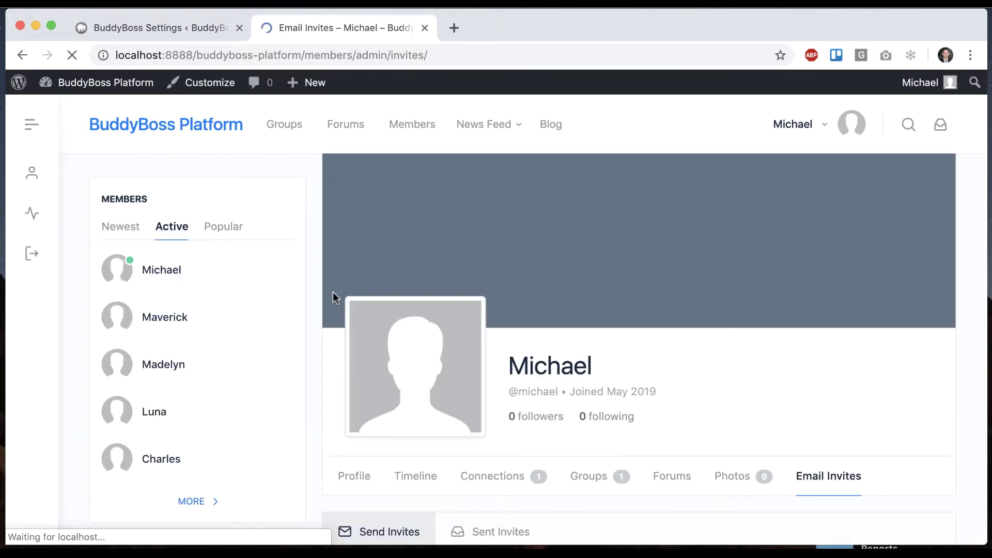
scroll(356, 289, "up", 3)
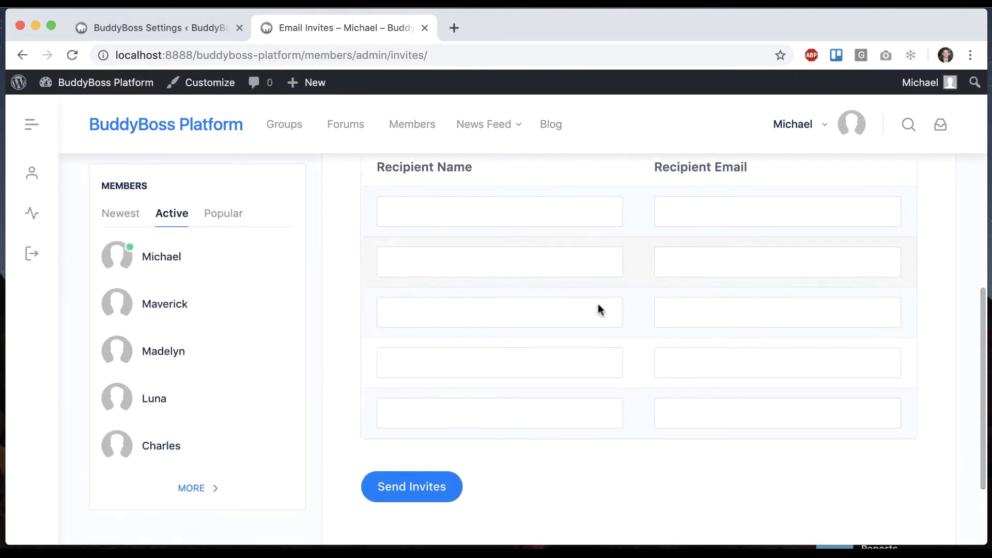
scroll(599, 310, "down", 1)
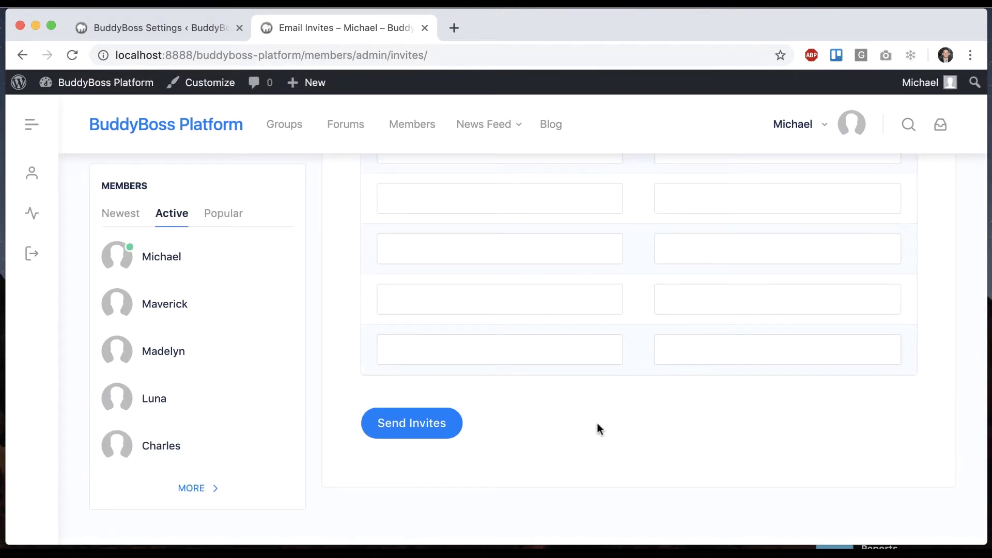
left_click(187, 38)
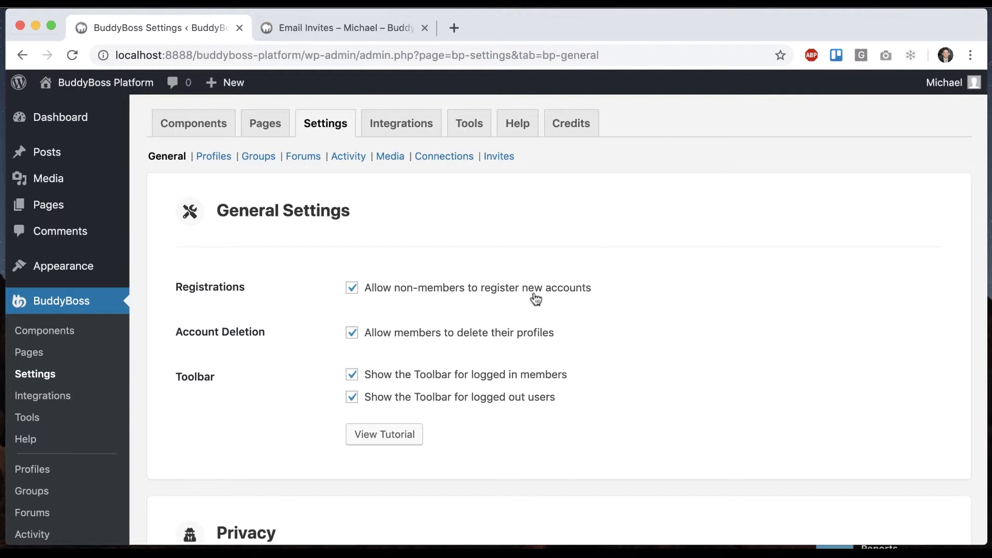
Step: Untick 'Allow non-members to register new accounts' and save the General settings
left_click(492, 294)
scroll(361, 344, "down", 6)
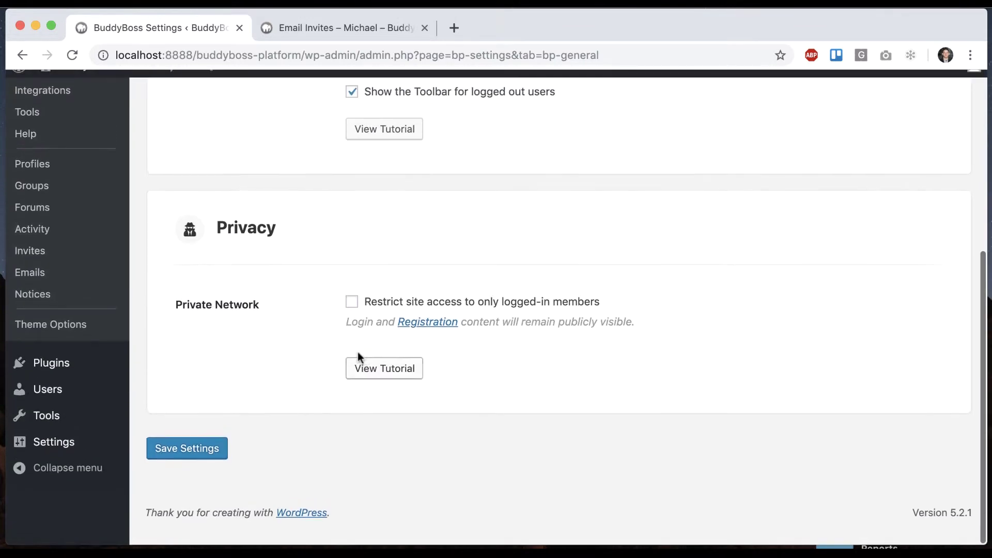
left_click(187, 466)
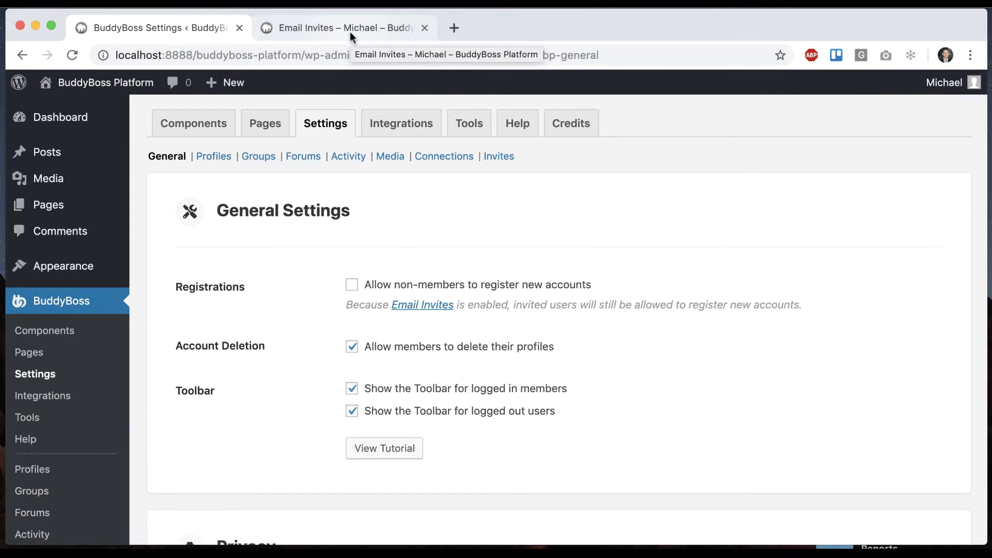
Step: Check the Registration section on the Pages settings, then return to General
left_click(256, 124)
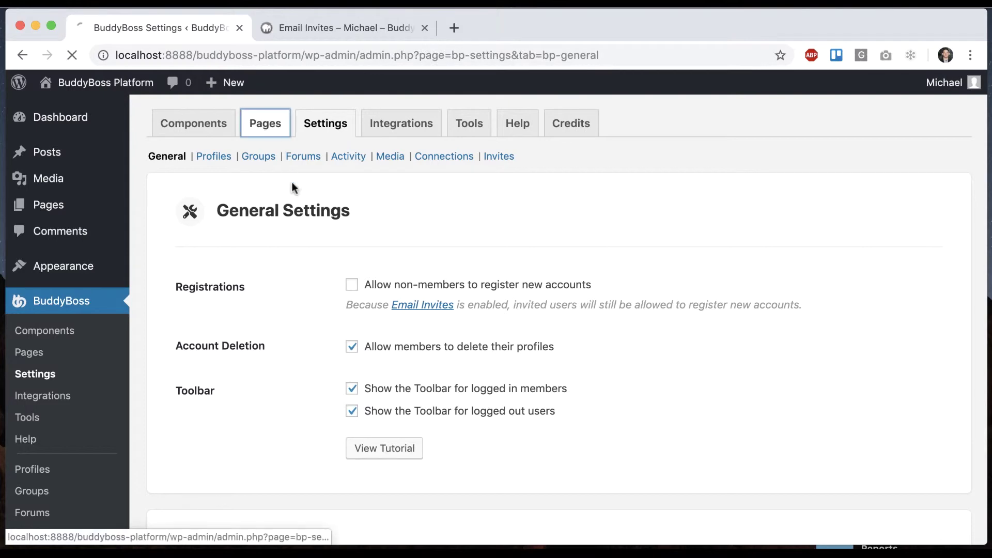
scroll(315, 310, "down", 4)
scroll(316, 312, "down", 7)
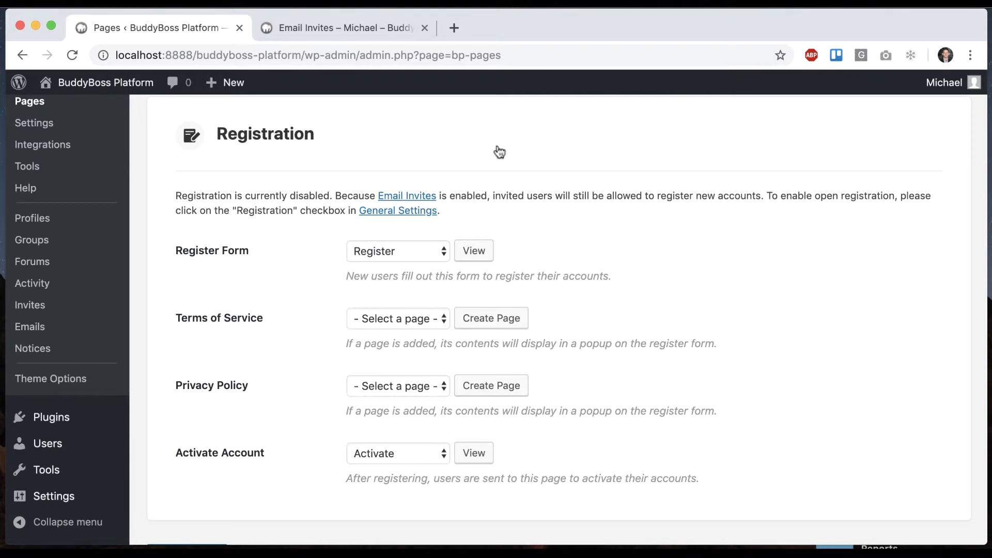
scroll(305, 276, "up", 3)
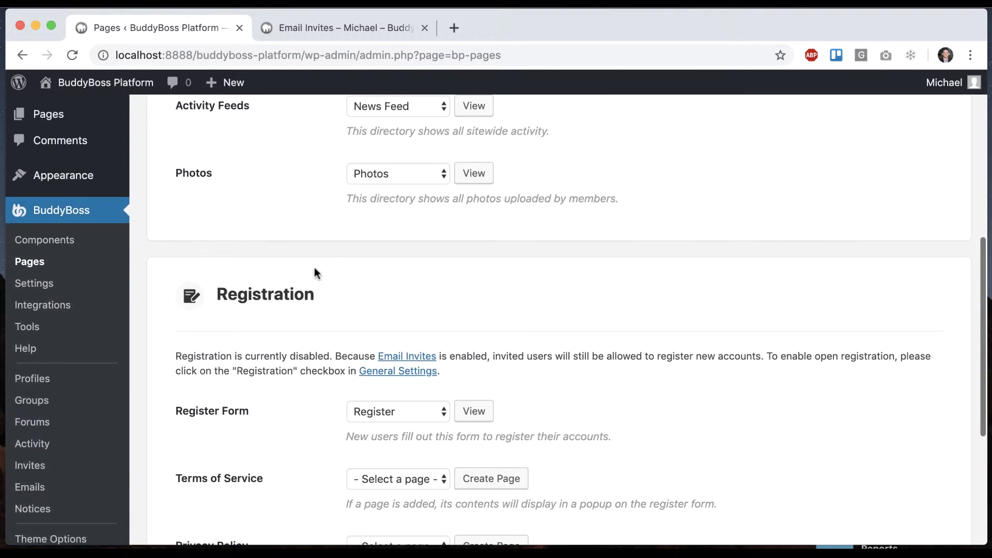
left_click(58, 284)
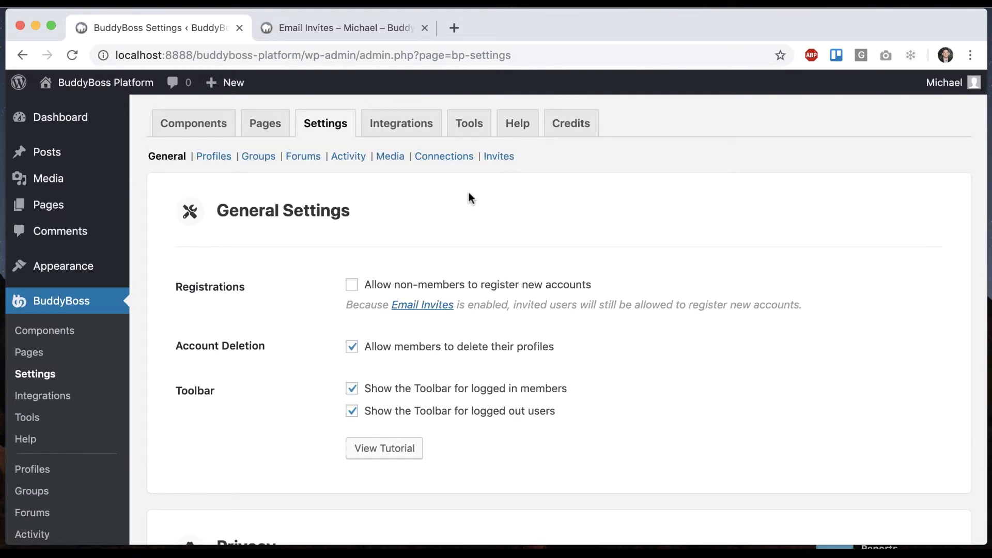
Step: Enable 'Allow members to select profile type of invitee', save, and open Profile Types
left_click(492, 162)
scroll(508, 212, "down", 3)
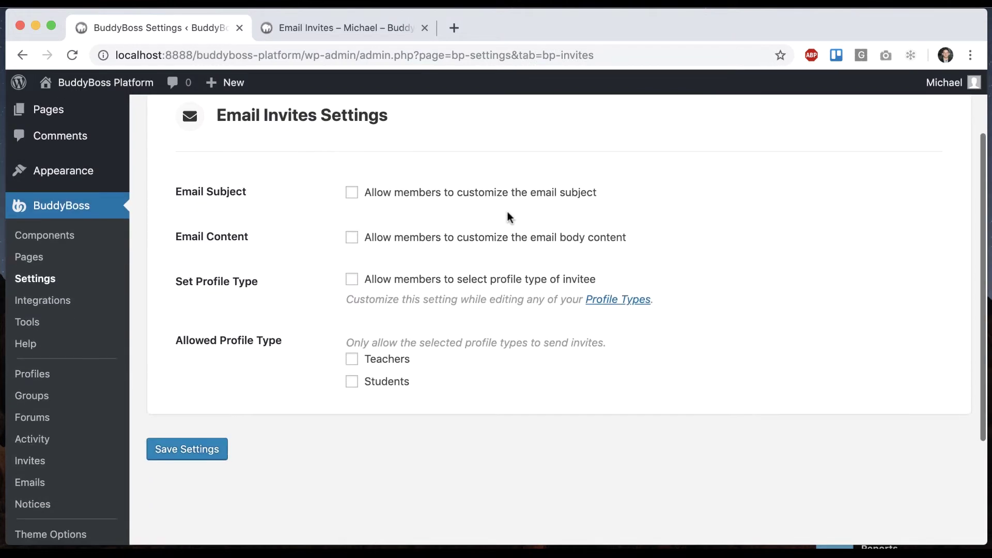
left_click(532, 284)
left_click(199, 448)
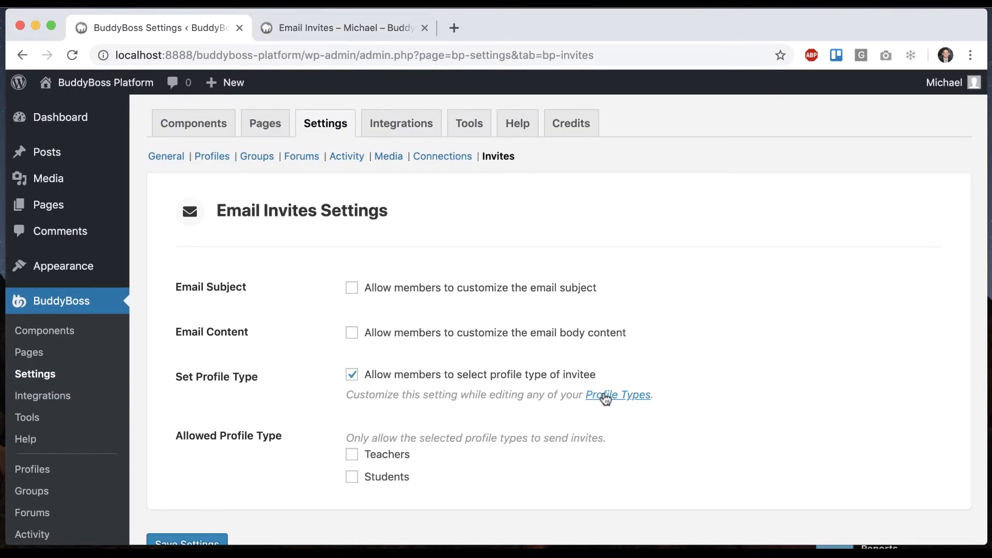
left_click(606, 397)
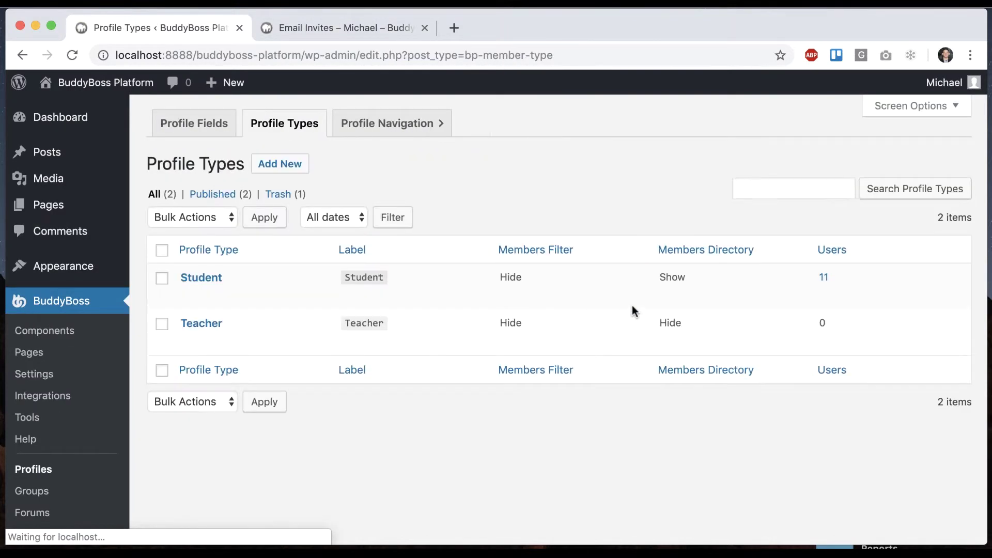
Step: Edit the Teacher profile type and read its Email Invites permission option
mouse_move(218, 325)
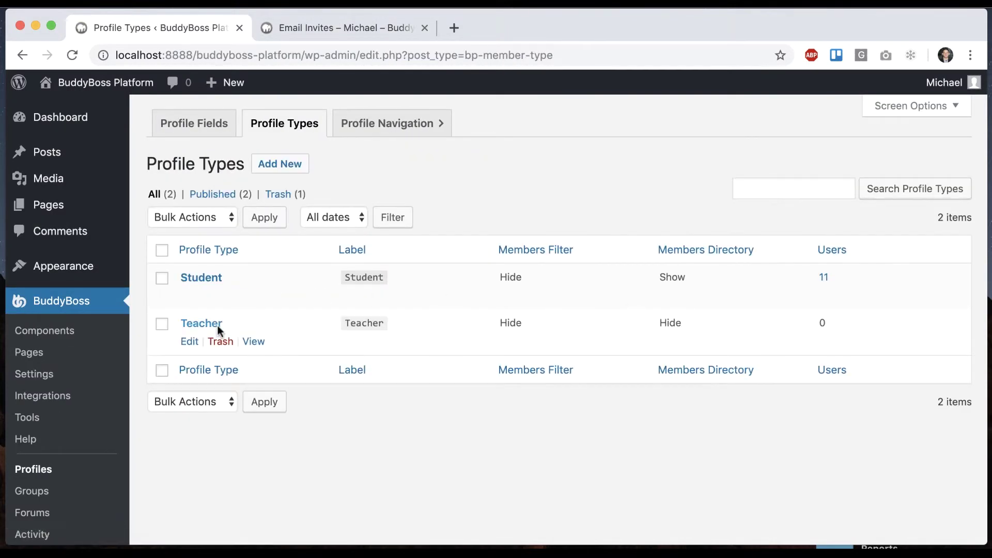
left_click(189, 341)
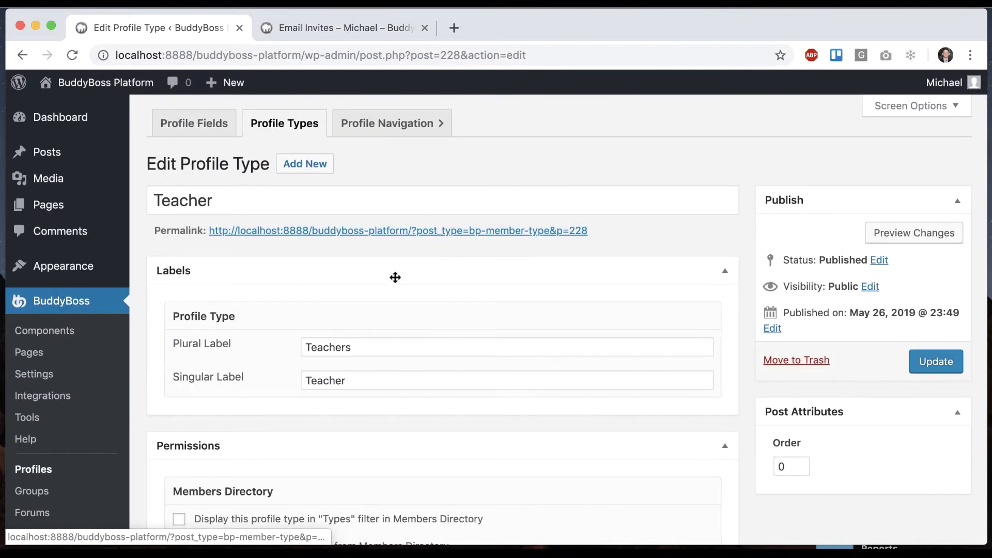
scroll(394, 280, "down", 1)
scroll(393, 280, "down", 10)
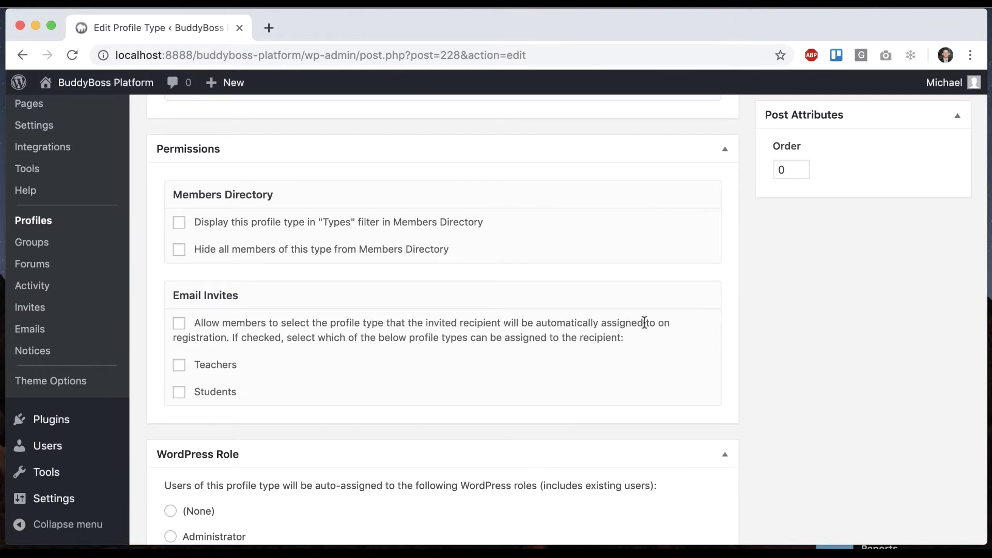
left_click_drag(232, 338, 578, 339)
left_click(421, 385)
Step: Tick the Email Invites option with Teachers and Students allowed, then update the Teacher type
left_click(178, 326)
left_click(179, 365)
left_click(179, 392)
scroll(374, 383, "up", 6)
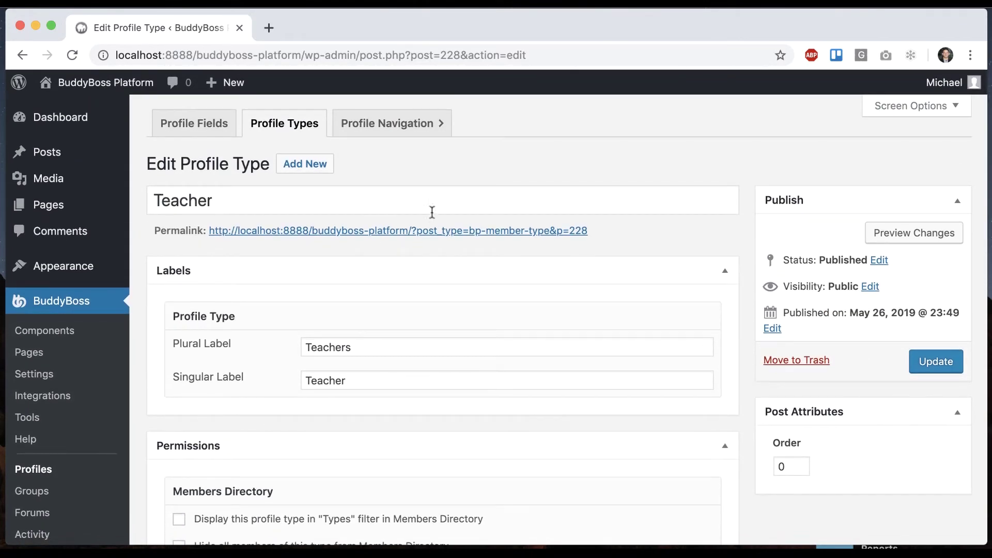
scroll(264, 347, "down", 5)
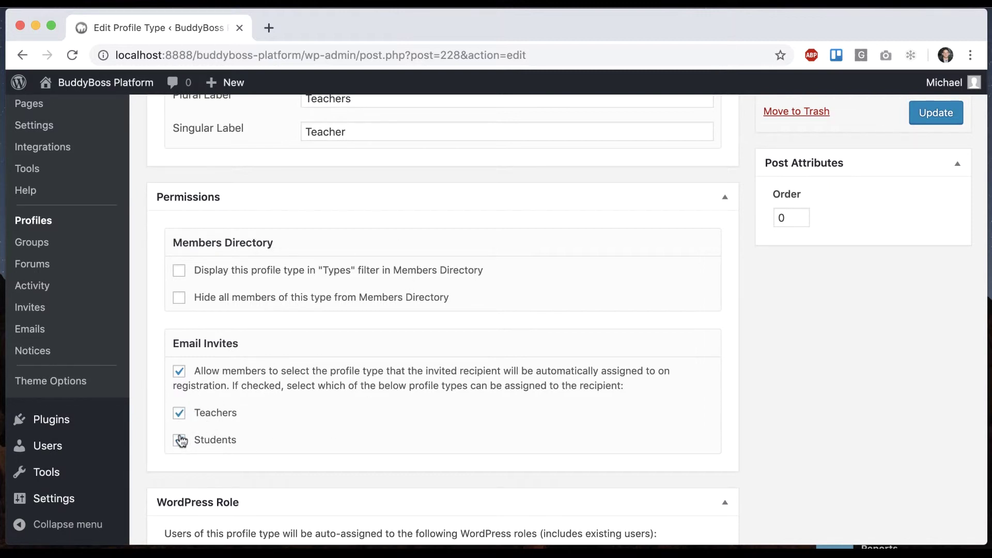
left_click(178, 412)
left_click(180, 416)
left_click(932, 115)
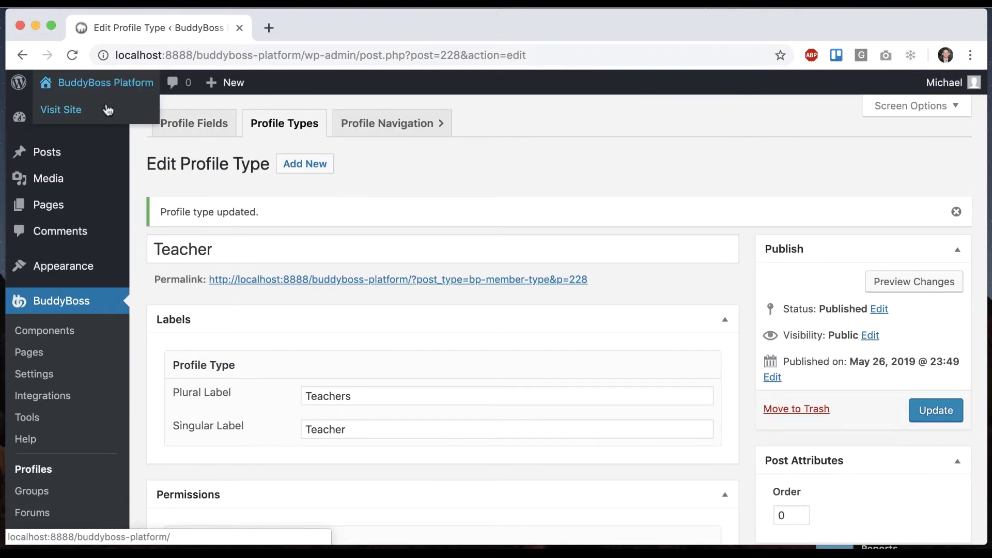
left_click(109, 110)
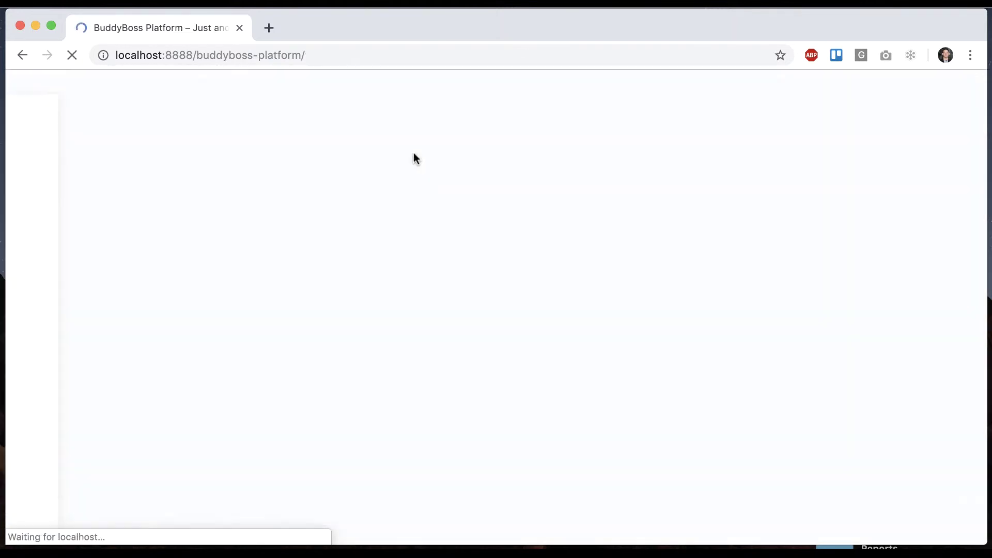
Step: View the site as the teacher member and open the Send Invites form
scroll(507, 233, "down", 1)
scroll(516, 268, "down", 5)
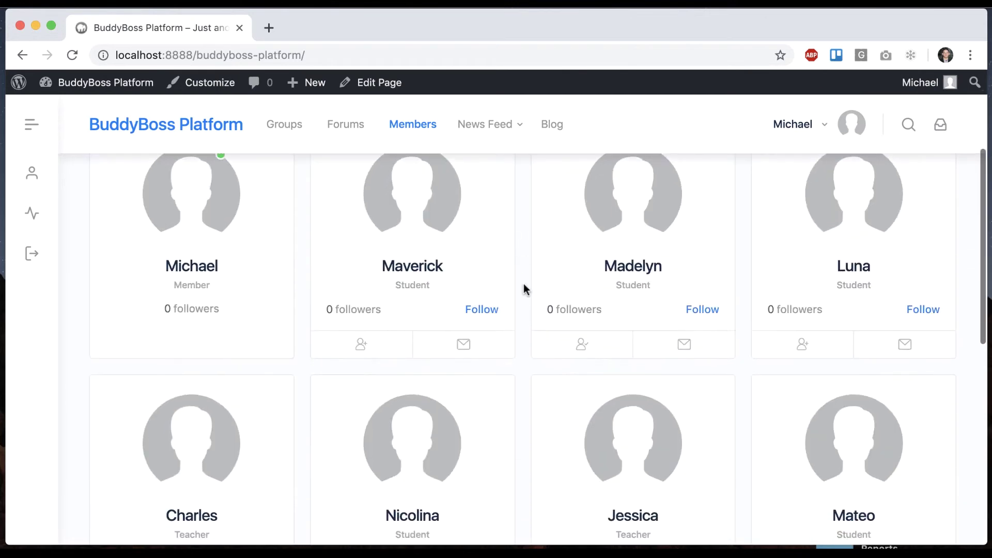
left_click(171, 324)
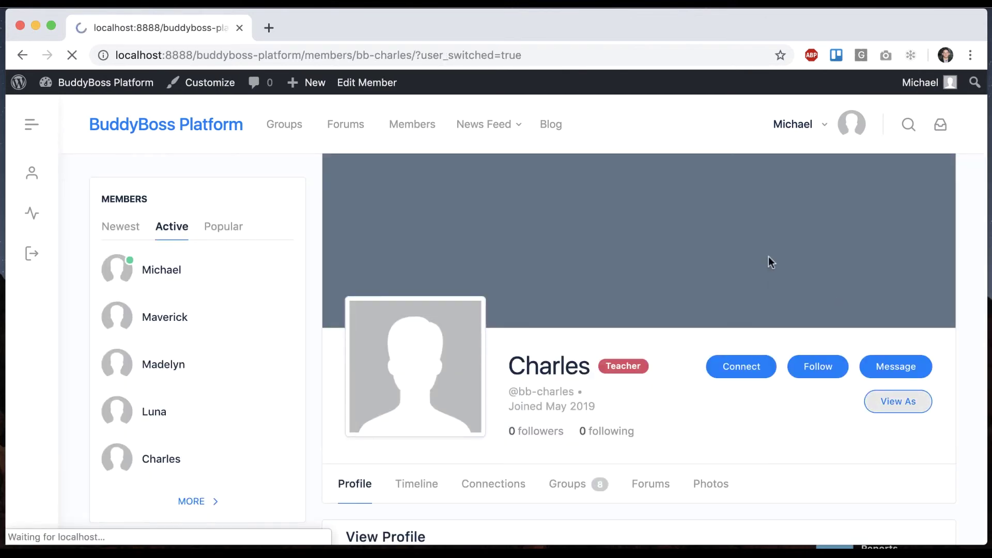
mouse_move(926, 98)
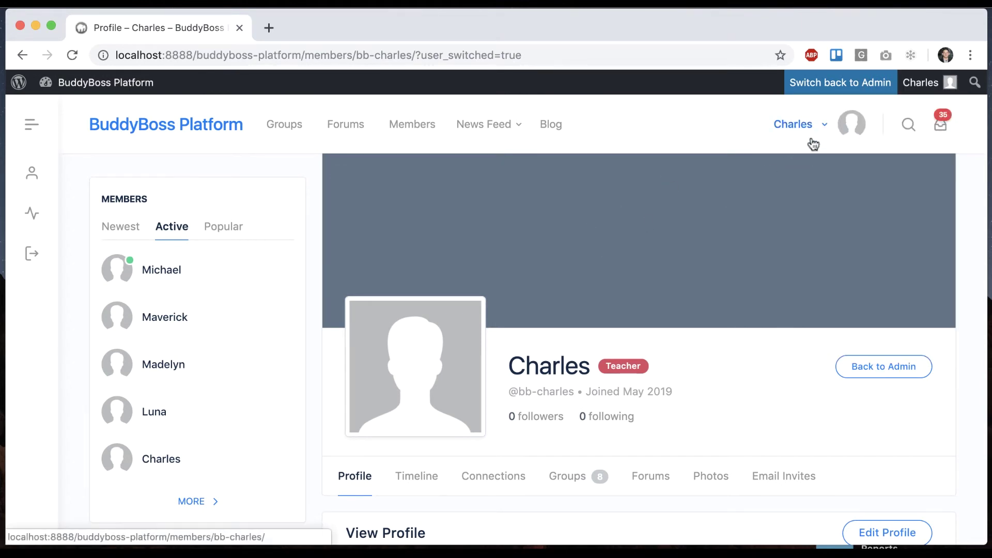
mouse_move(813, 144)
mouse_move(786, 379)
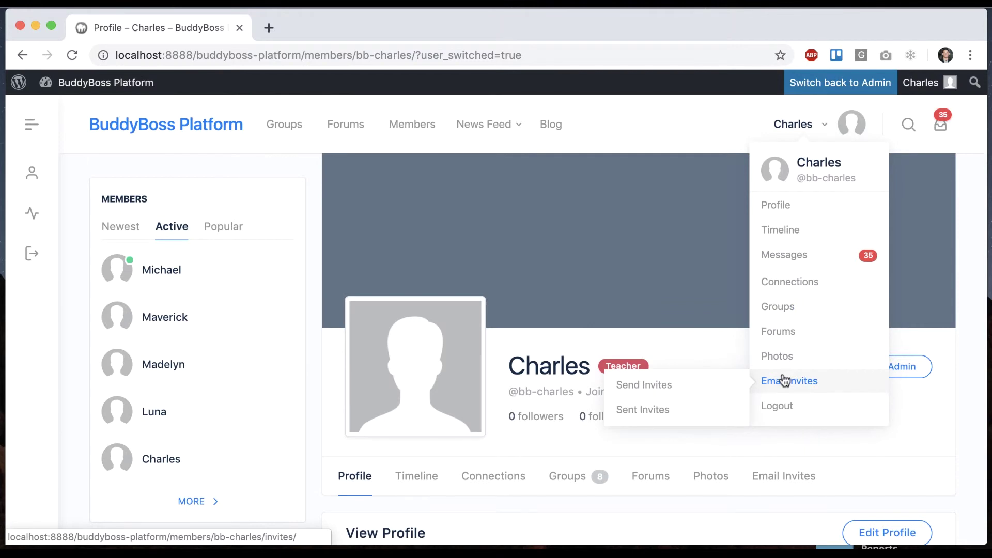
left_click(711, 393)
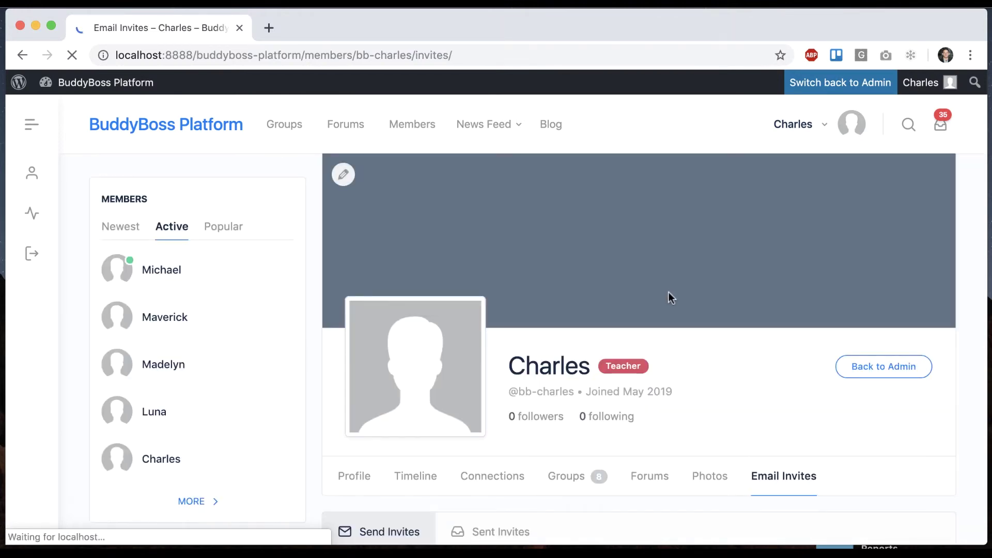
Step: Set the first three invitees' profile types to Teacher, Student and Student
scroll(668, 293, "down", 3)
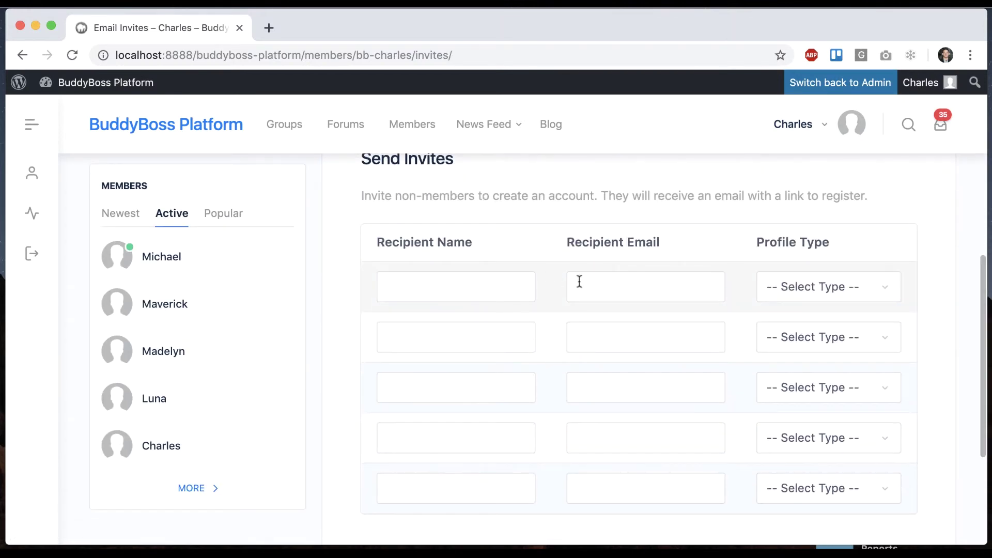
left_click(486, 283)
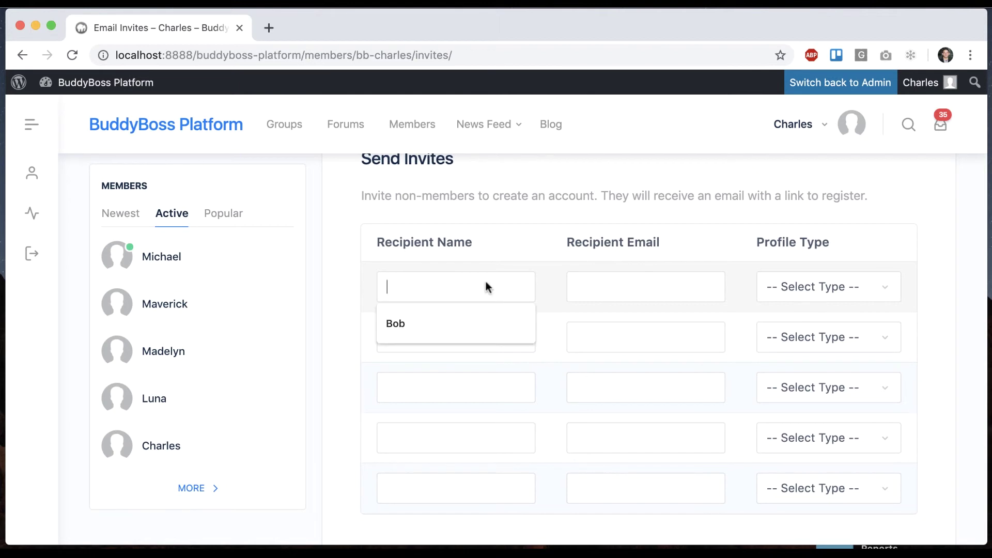
left_click(818, 279)
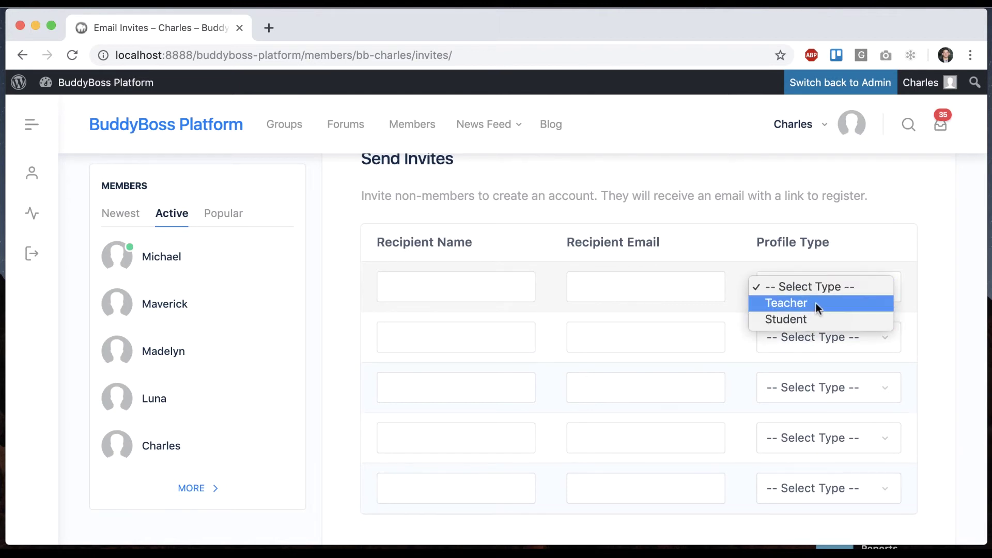
left_click(814, 302)
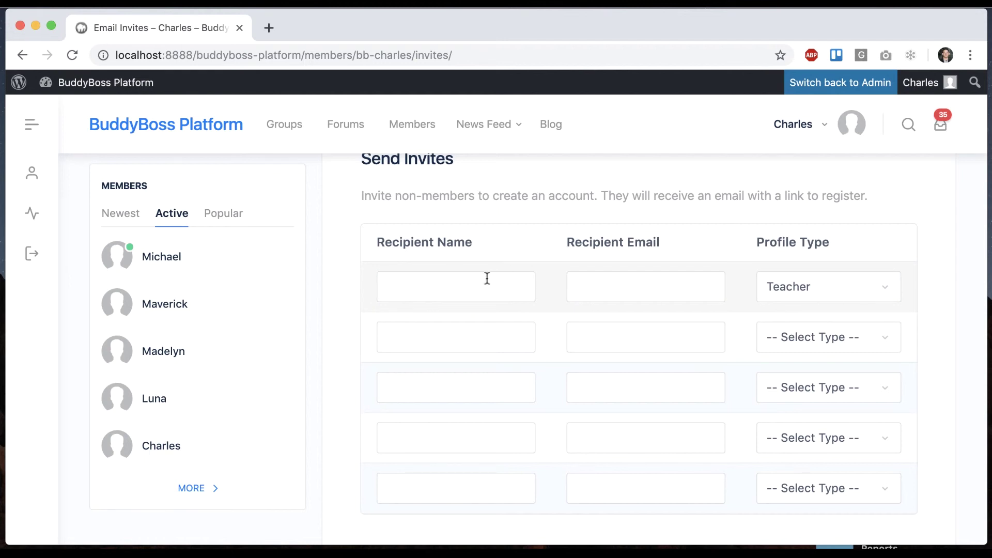
left_click(466, 291)
left_click(608, 283)
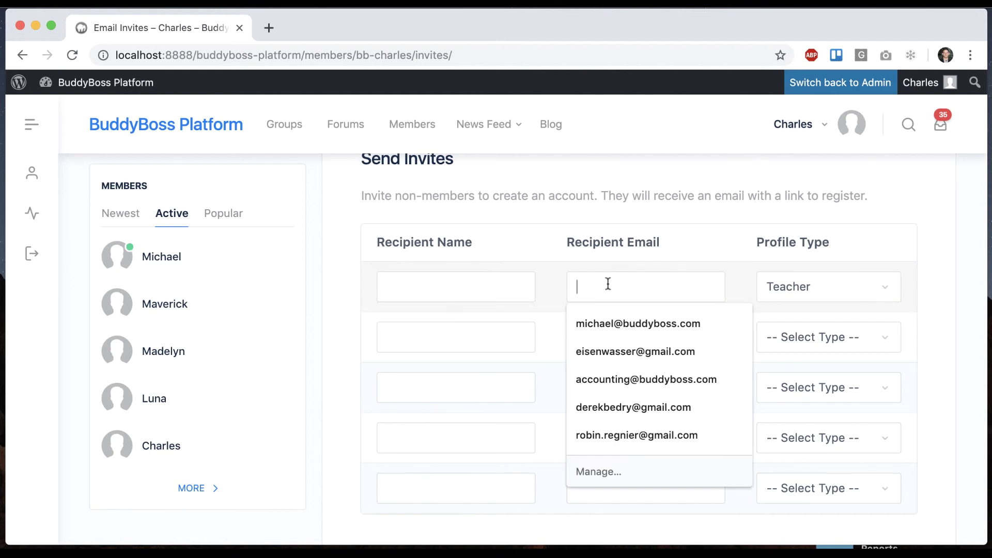
left_click(733, 266)
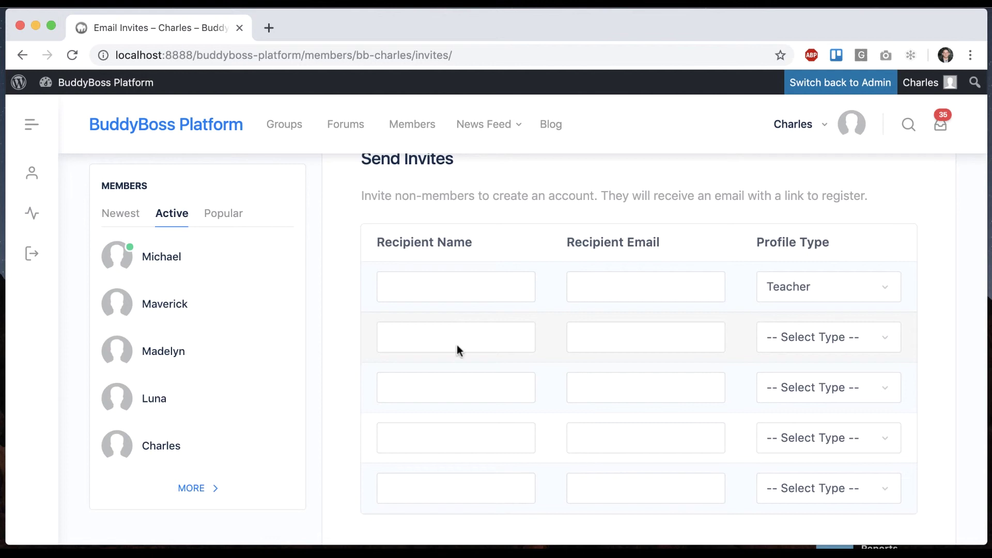
left_click(798, 341)
left_click(806, 368)
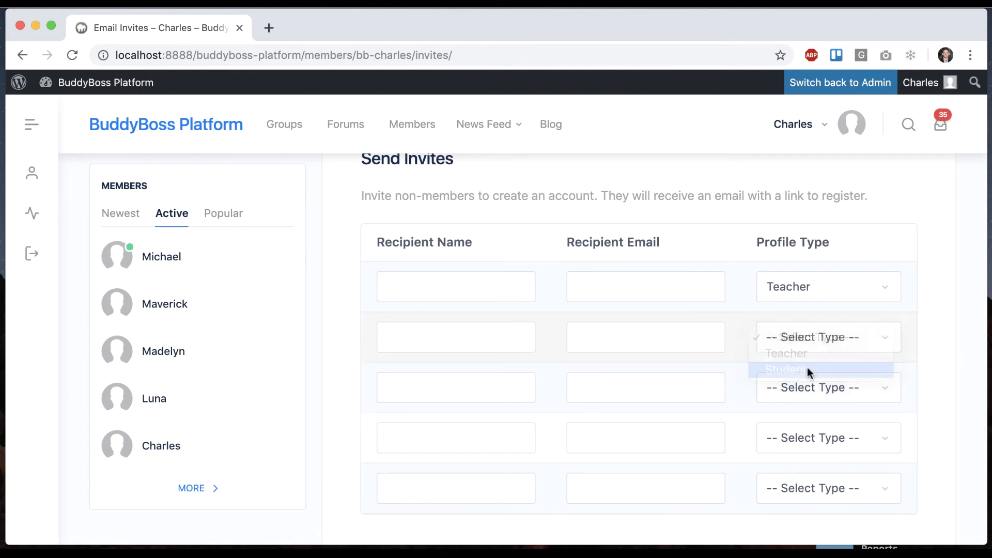
left_click(816, 386)
left_click(805, 416)
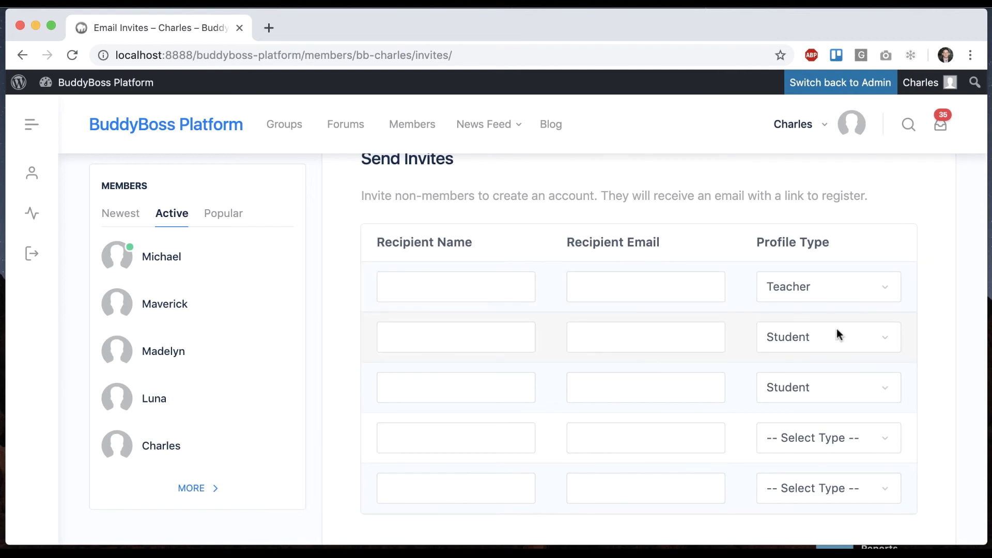
scroll(836, 335, "down", 1)
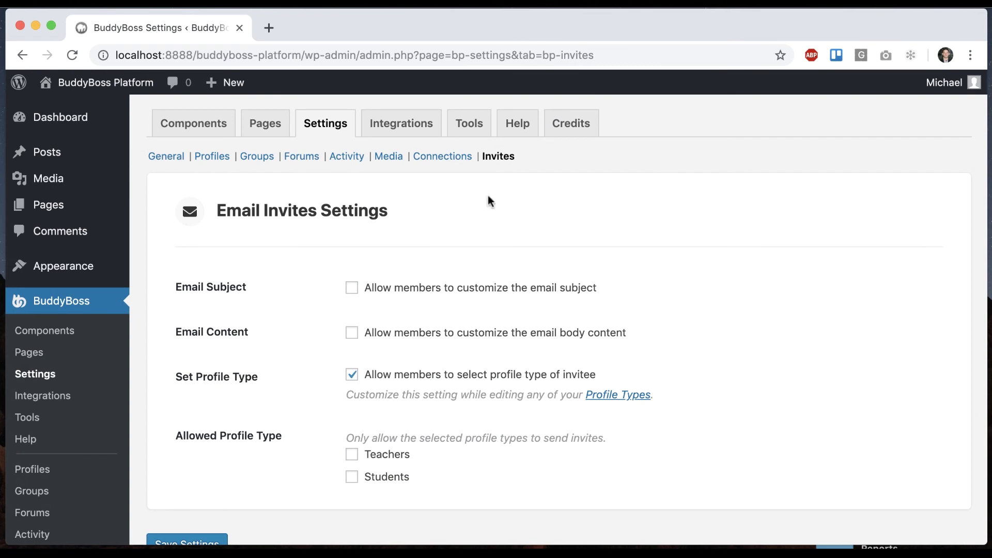
Step: Tick Teachers under Allowed Profile Type and save the Email Invites settings
scroll(469, 206, "down", 2)
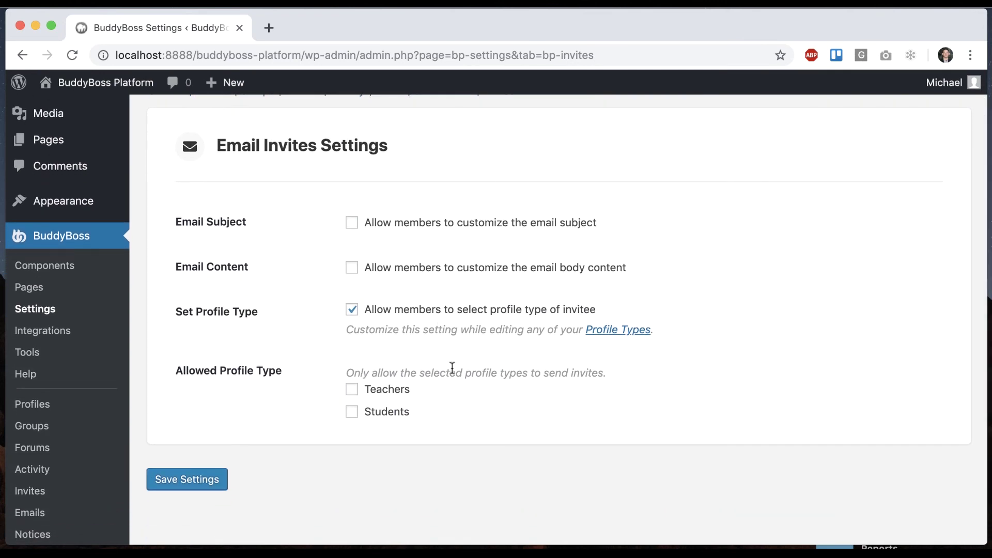
left_click(352, 390)
left_click(212, 480)
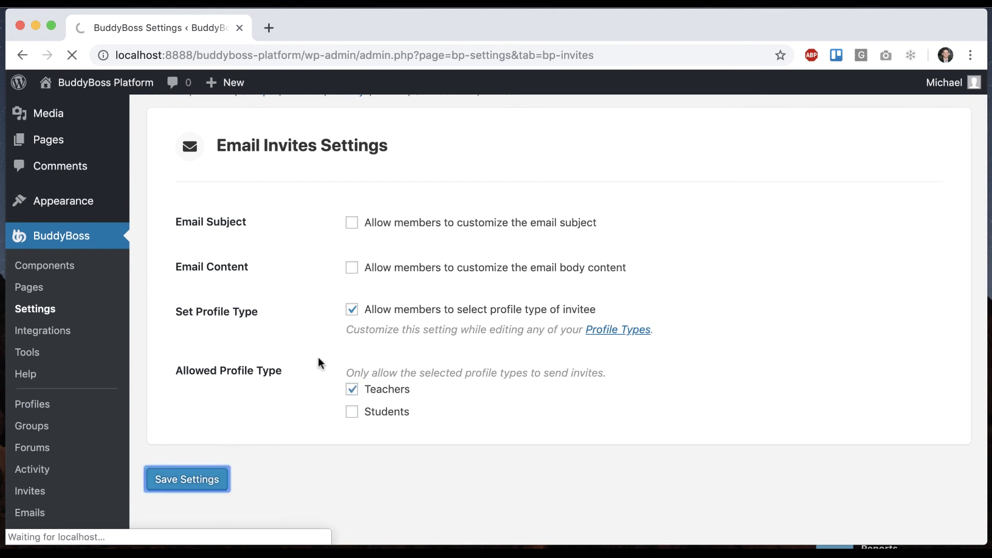